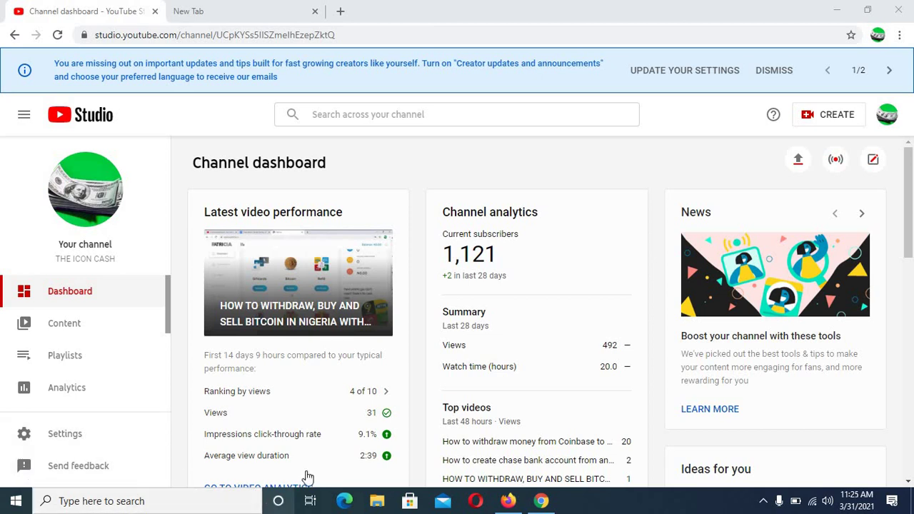
Switch from YouTube Studio to the browser's 'google admob' search results
click(508, 501)
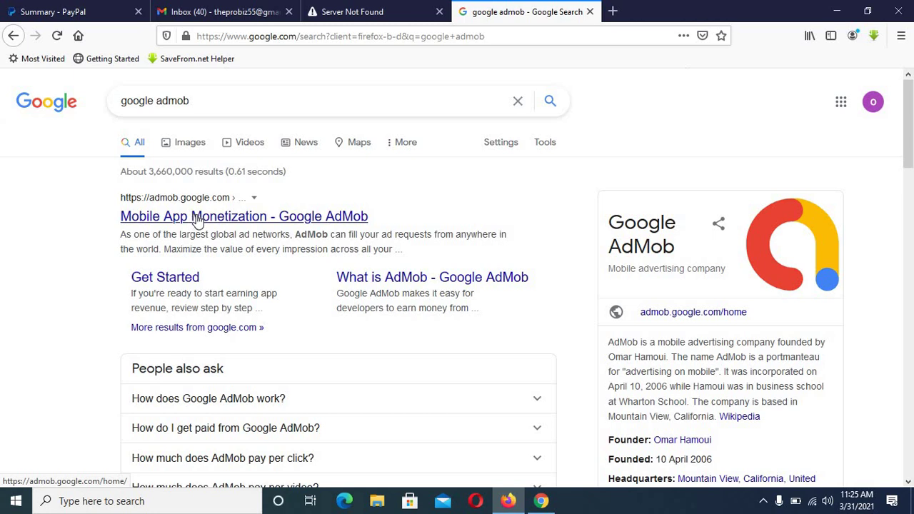
Open the Google AdMob homepage from the results, browse it, and choose Get started
click(221, 218)
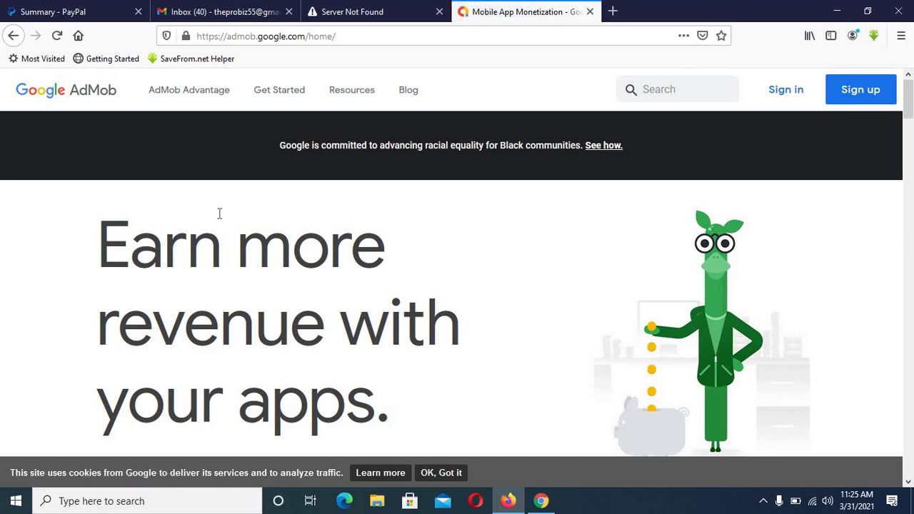
scroll(219, 213, down, 3)
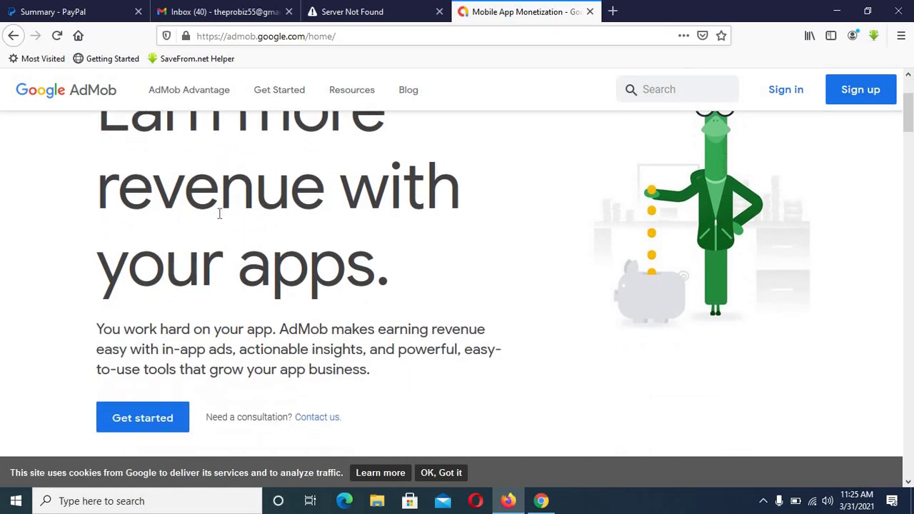
scroll(219, 213, down, 2)
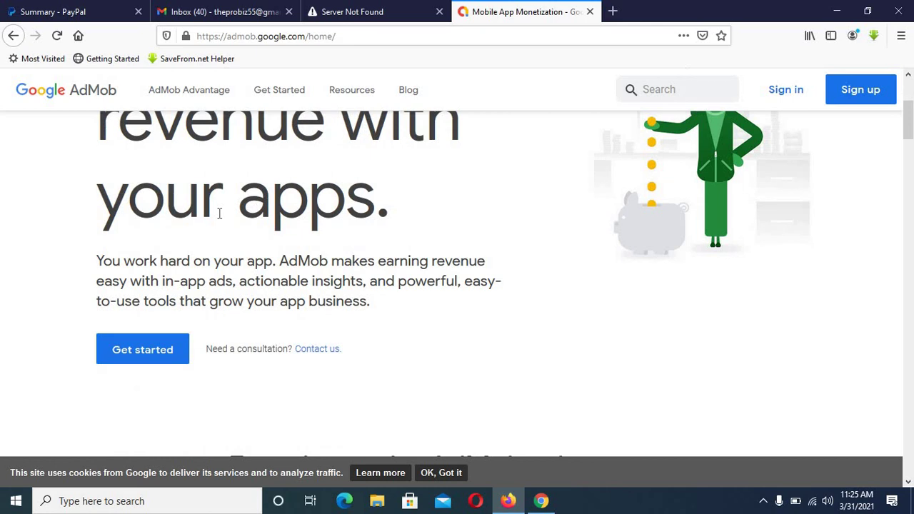
scroll(220, 213, down, 2)
scroll(219, 213, down, 1)
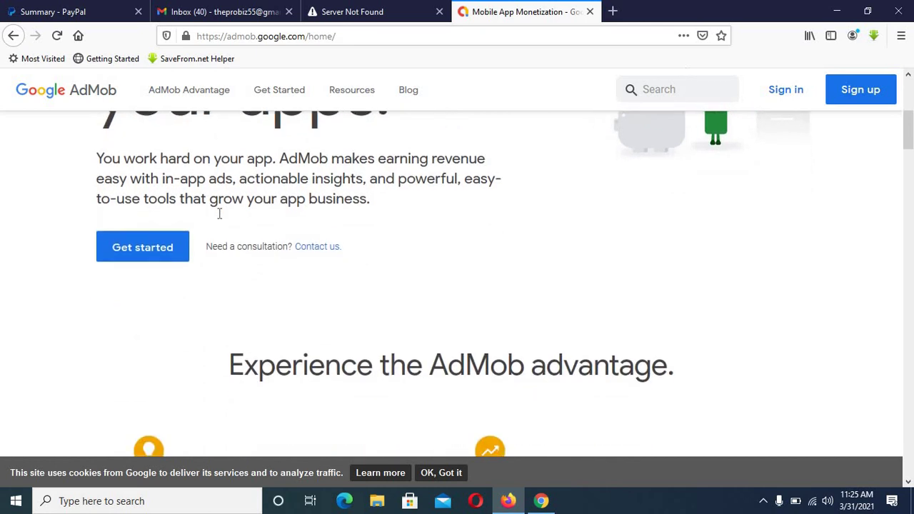
scroll(220, 213, up, 1)
scroll(219, 213, down, 1)
scroll(219, 213, up, 2)
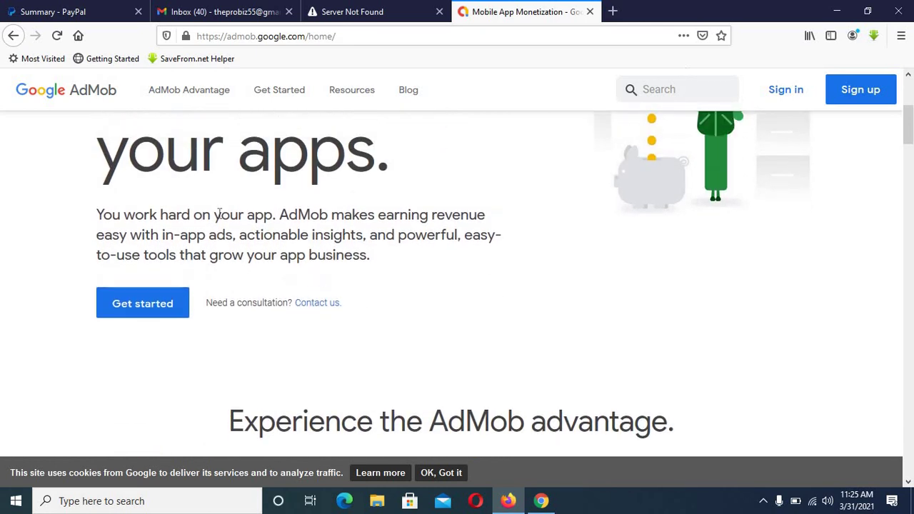
click(132, 321)
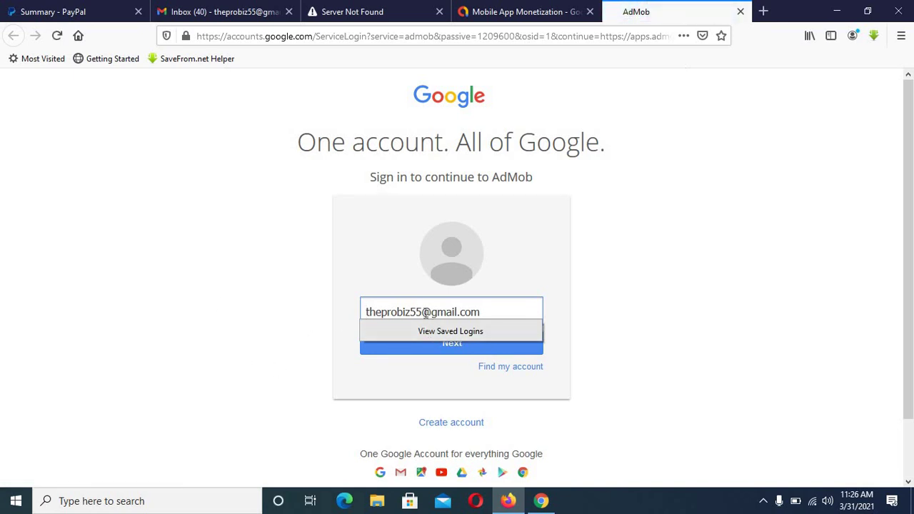
Dismiss the saved-logins suggestion and continue with the prefilled account e-mail
click(423, 313)
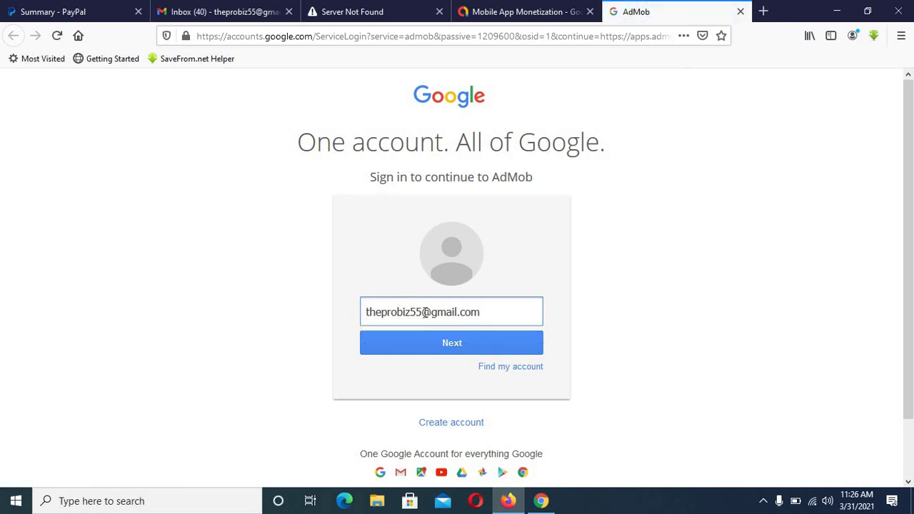
click(450, 344)
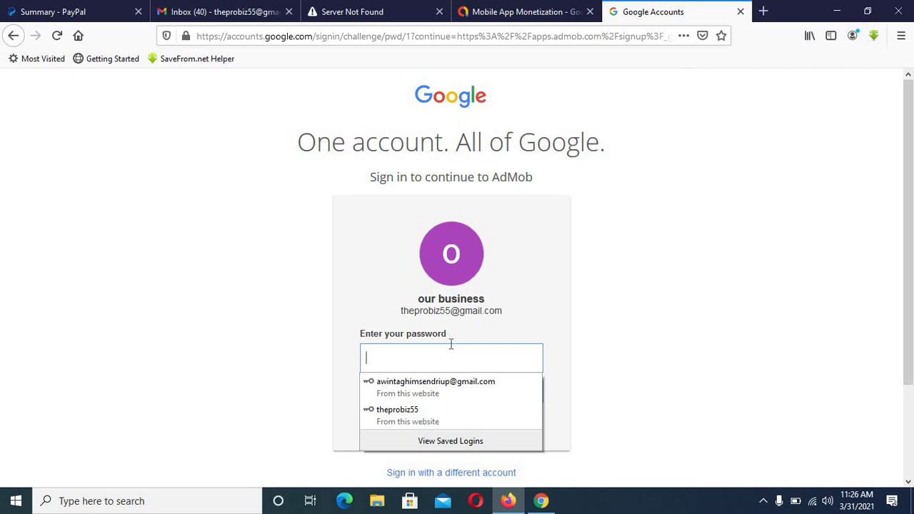
Enter the account password and submit it to sign in to AdMob
text(••)
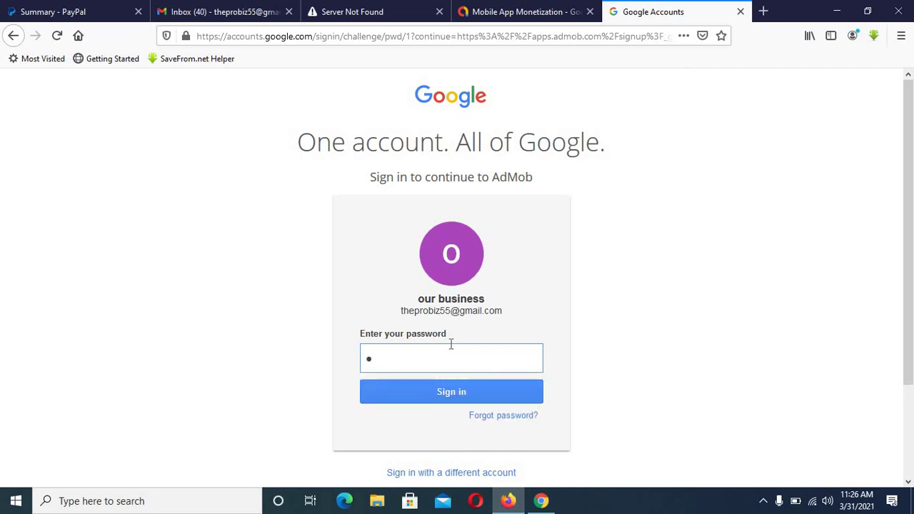
text(••••)
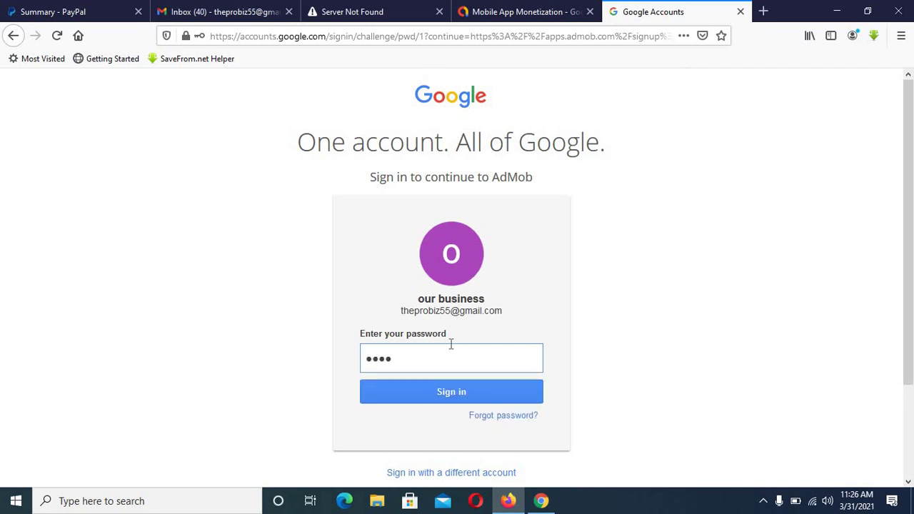
text(•••)
click(452, 393)
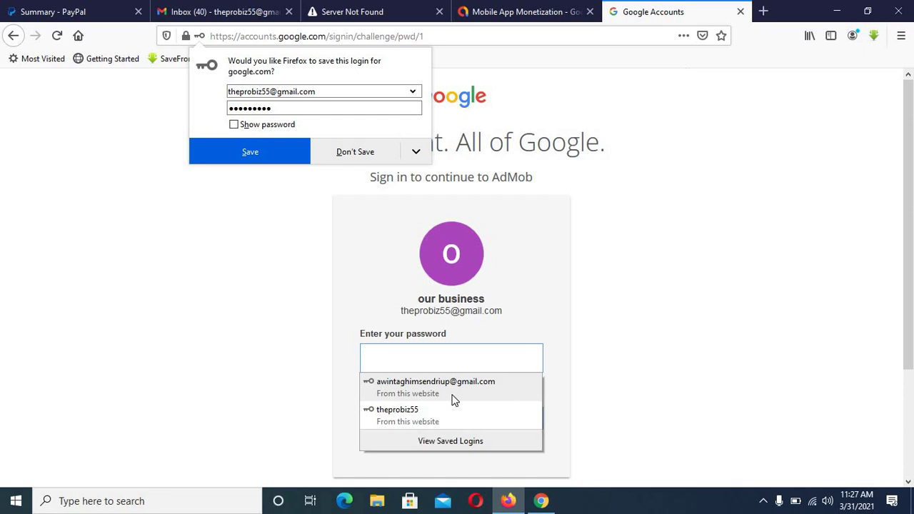
Re-enter the account password after the wrong-password error and submit the sign-in again
text(•••)
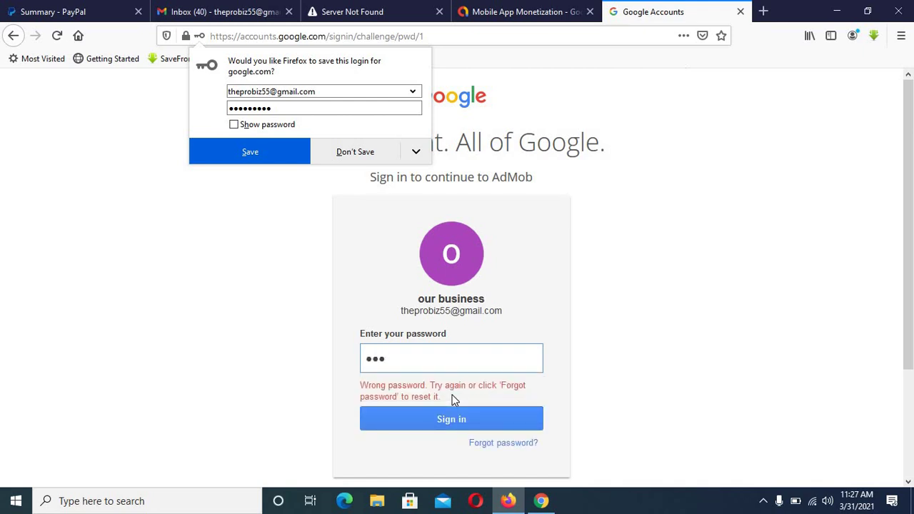
text(••••••••)
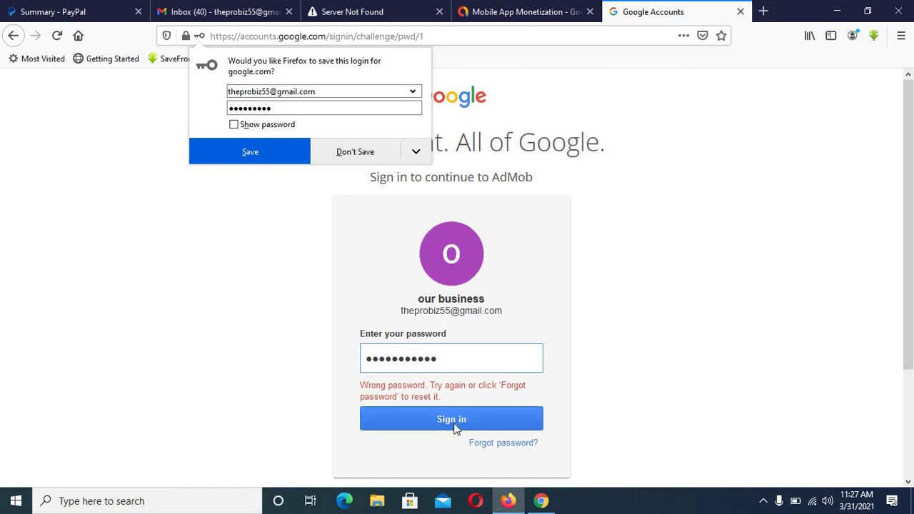
click(455, 425)
click(455, 426)
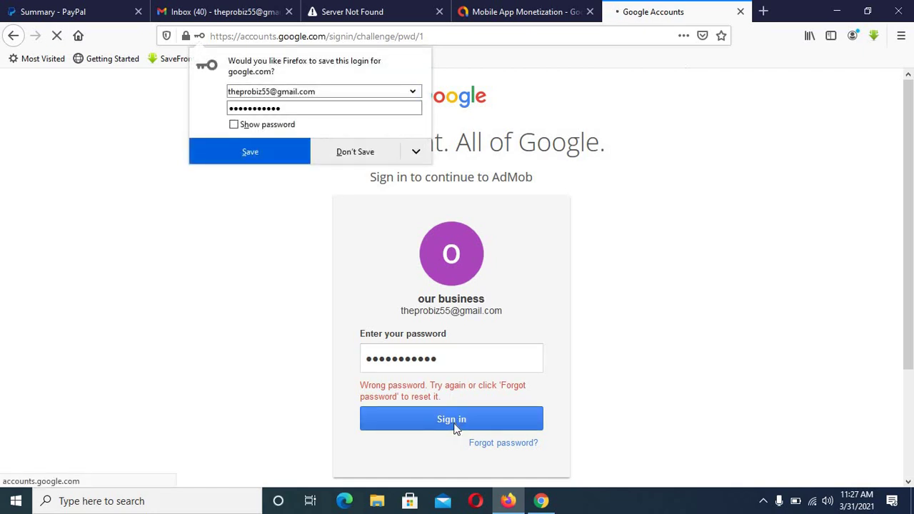
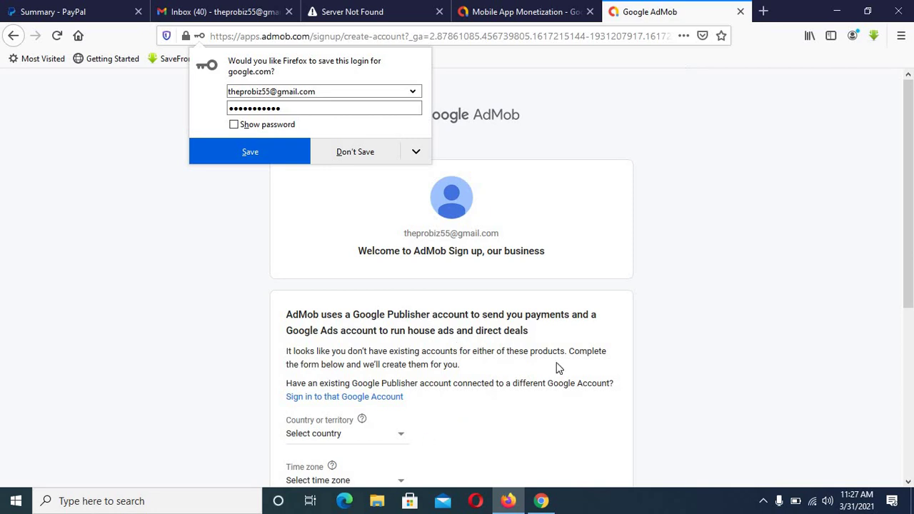
Save the Google login in Firefox's password prompt
click(257, 152)
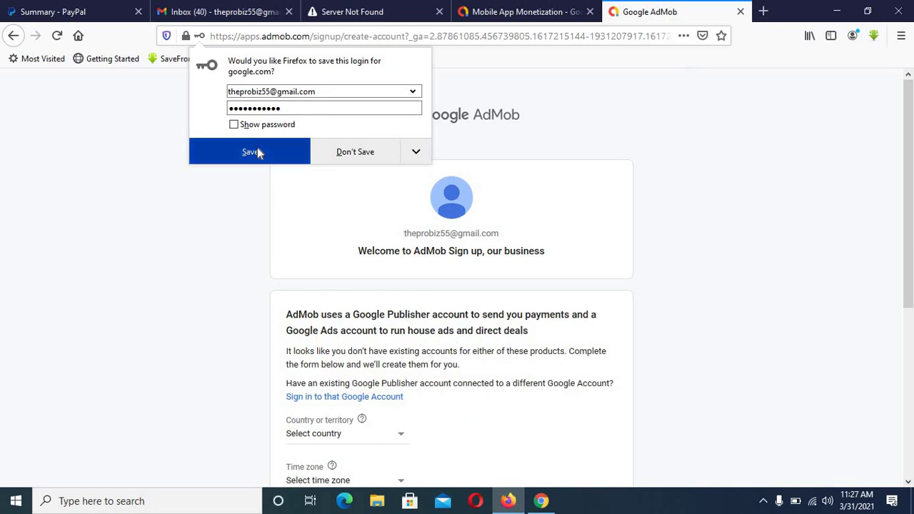
Confirm saving the Google login in Firefox and scroll the sign-up form
click(251, 153)
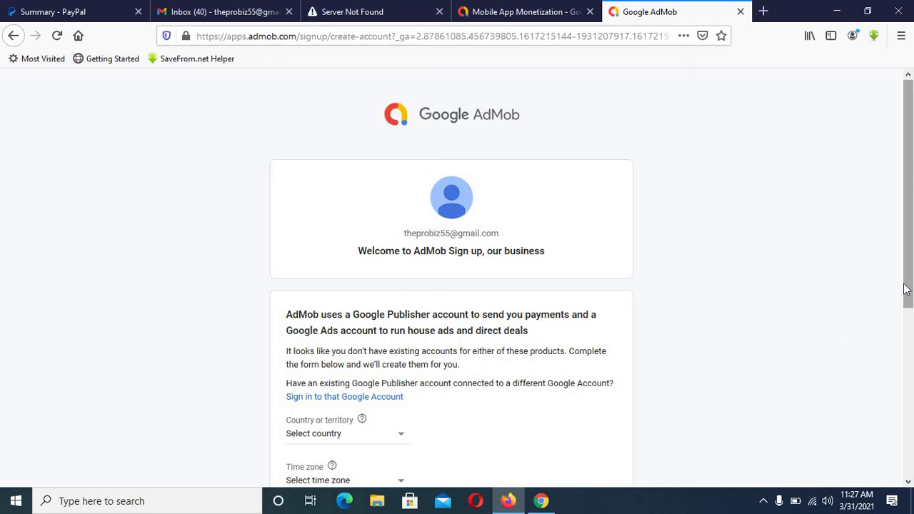
drag(909, 290, 909, 472)
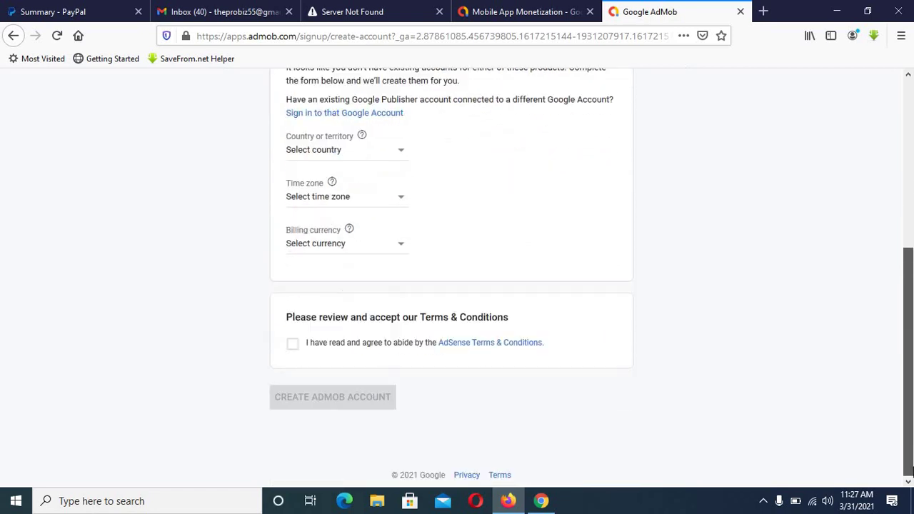
drag(911, 432, 910, 395)
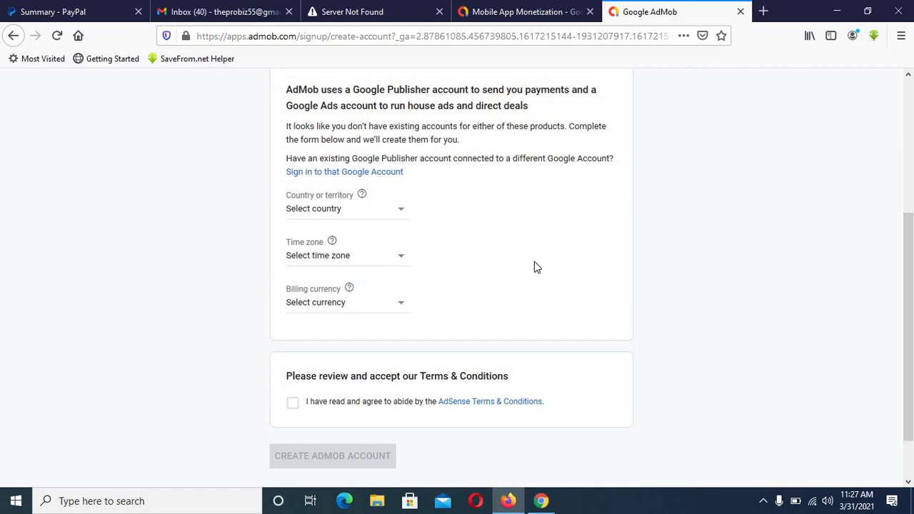
Set the account's country or territory to Nigeria
click(399, 218)
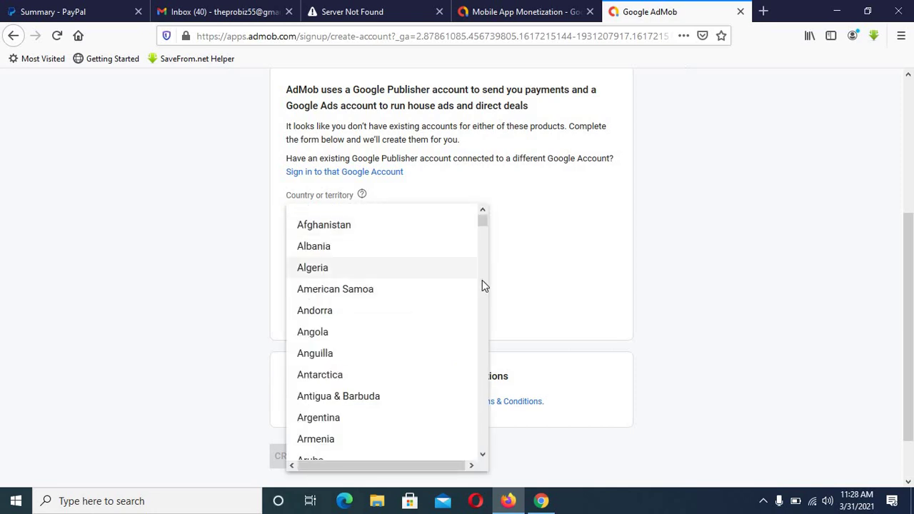
scroll(482, 286, down, 10)
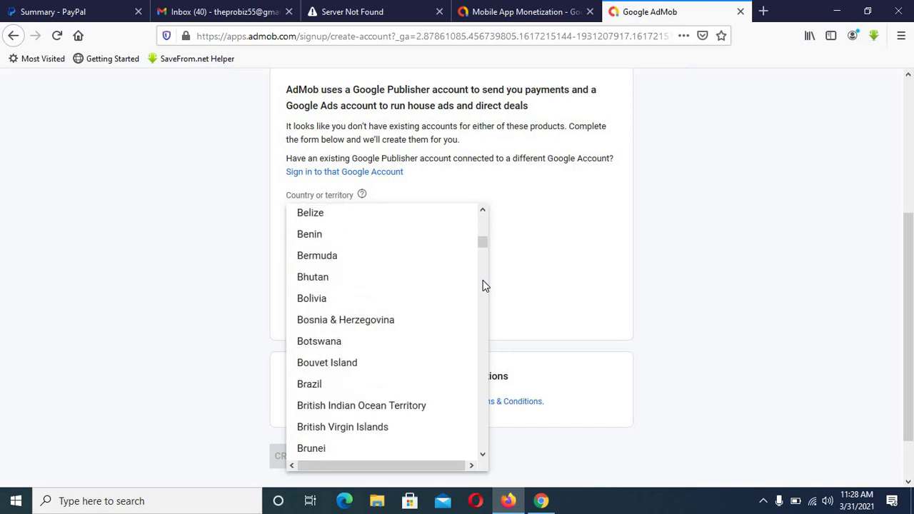
scroll(485, 328, down, 15)
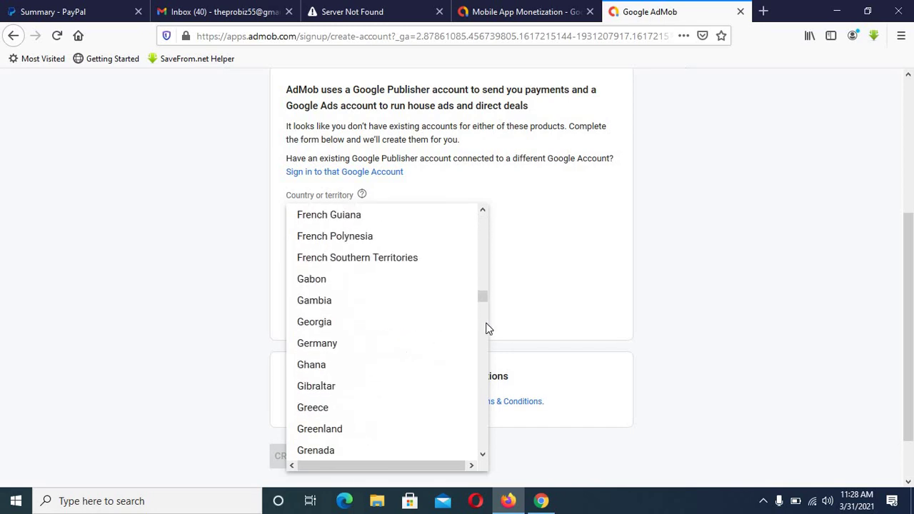
scroll(486, 329, down, 10)
scroll(488, 366, down, 5)
scroll(486, 368, down, 5)
scroll(487, 379, down, 5)
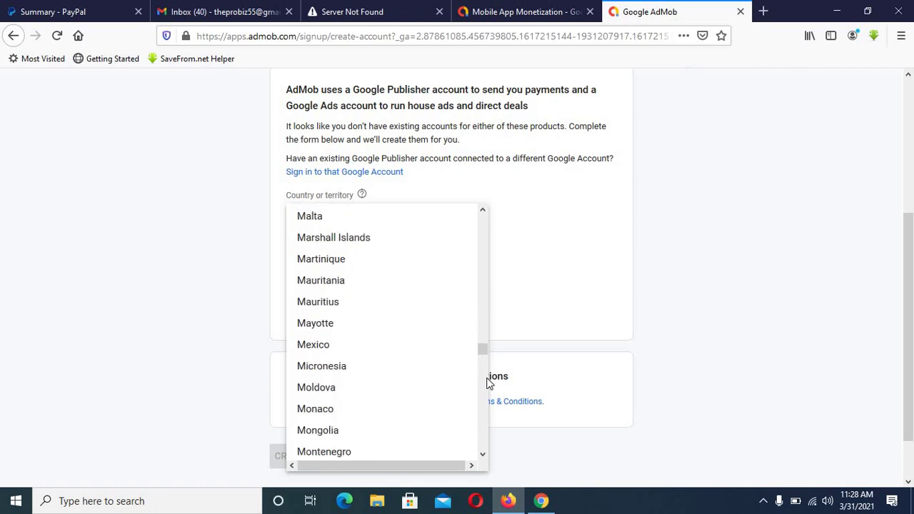
scroll(490, 407, down, 5)
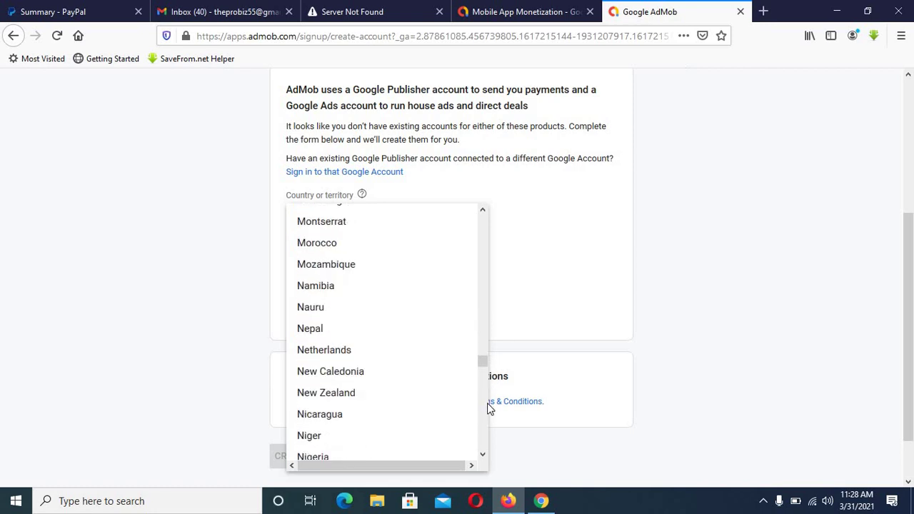
click(375, 458)
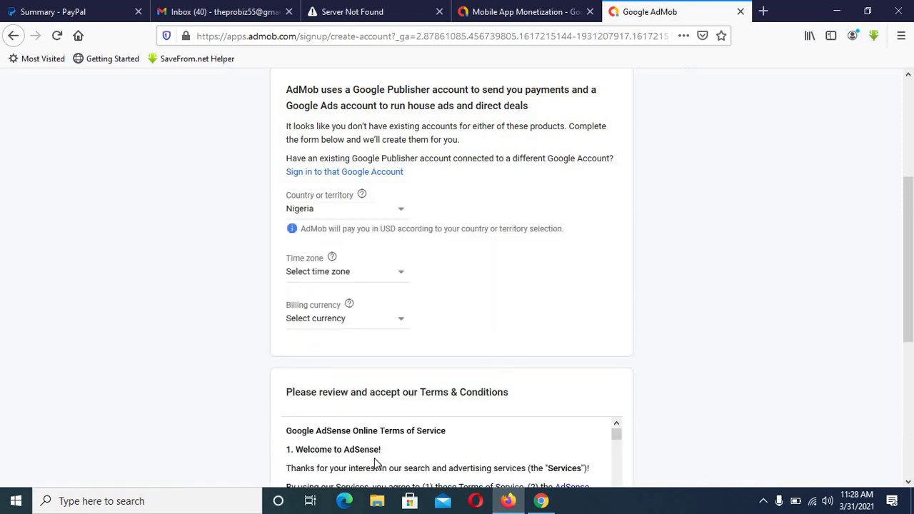
Set the time zone to (UTC+01:00) Lagos and billing currency to US Dollar
click(378, 286)
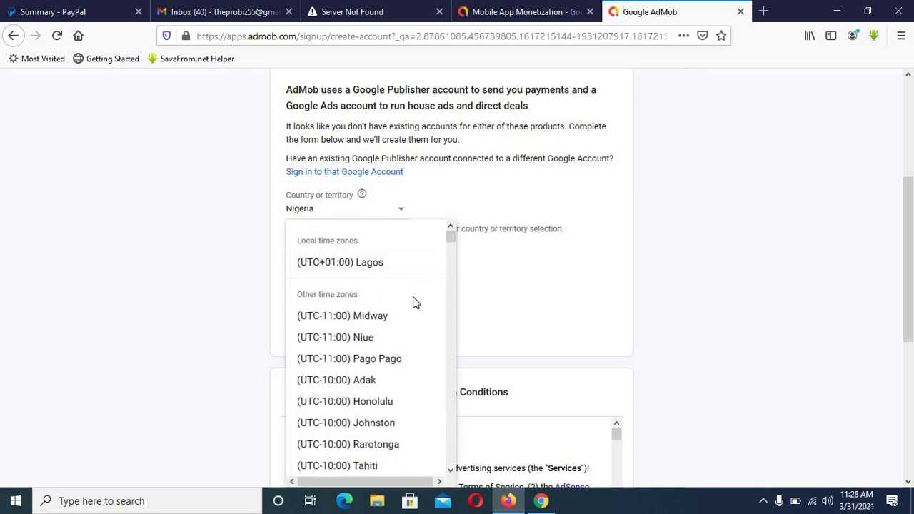
click(370, 264)
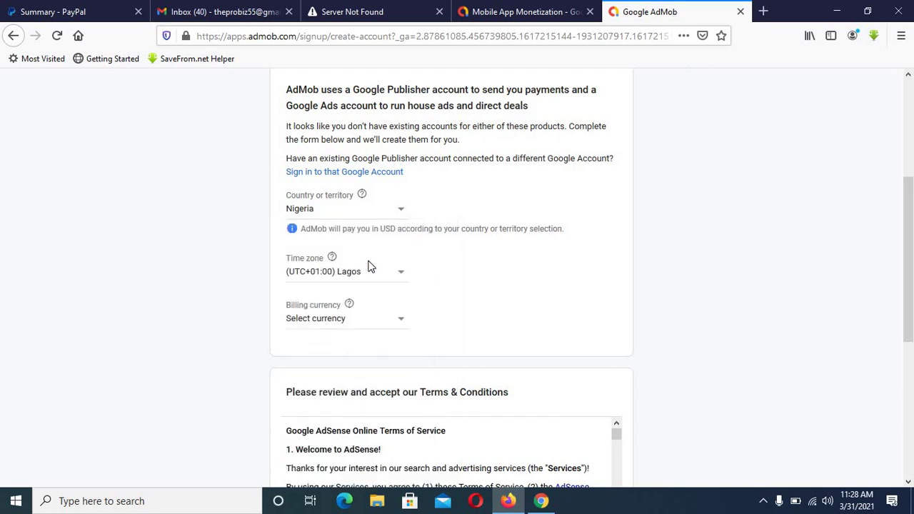
click(389, 330)
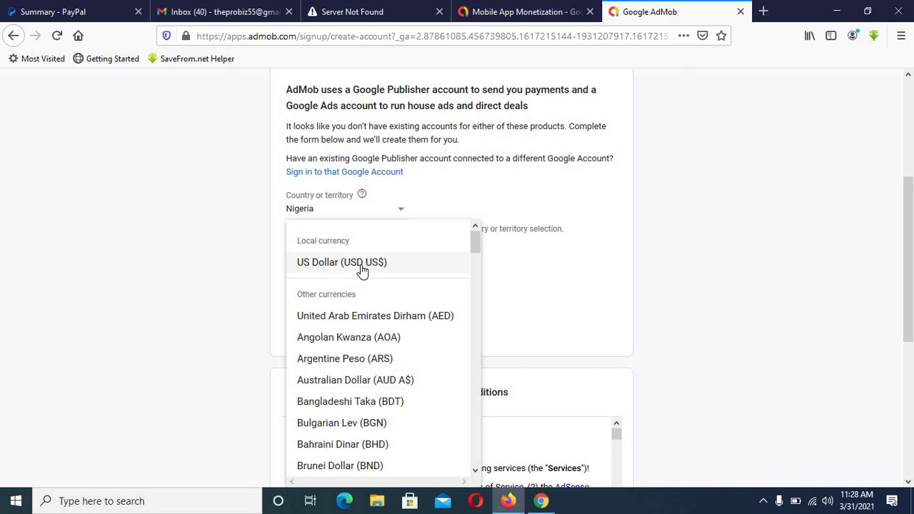
click(363, 266)
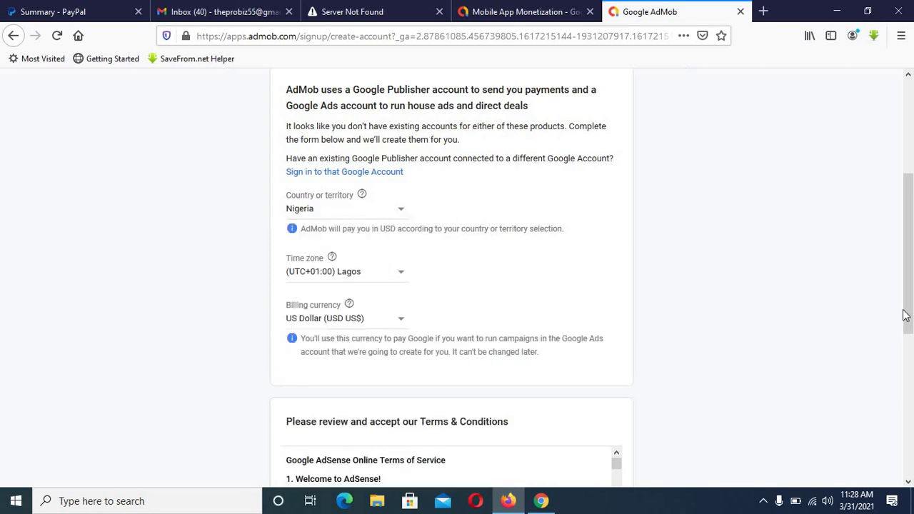
Accept the AdSense Terms & Conditions and create the AdMob account
scroll(905, 316, down, 5)
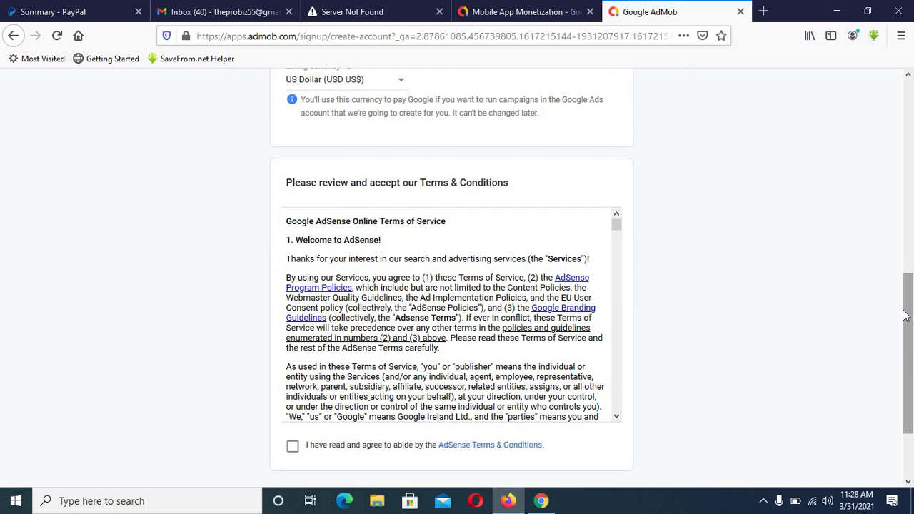
scroll(906, 315, down, 2)
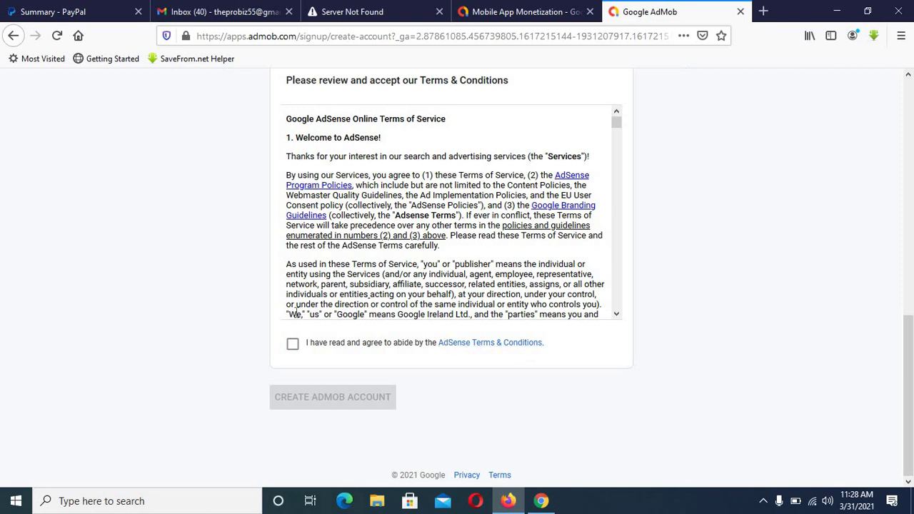
click(293, 346)
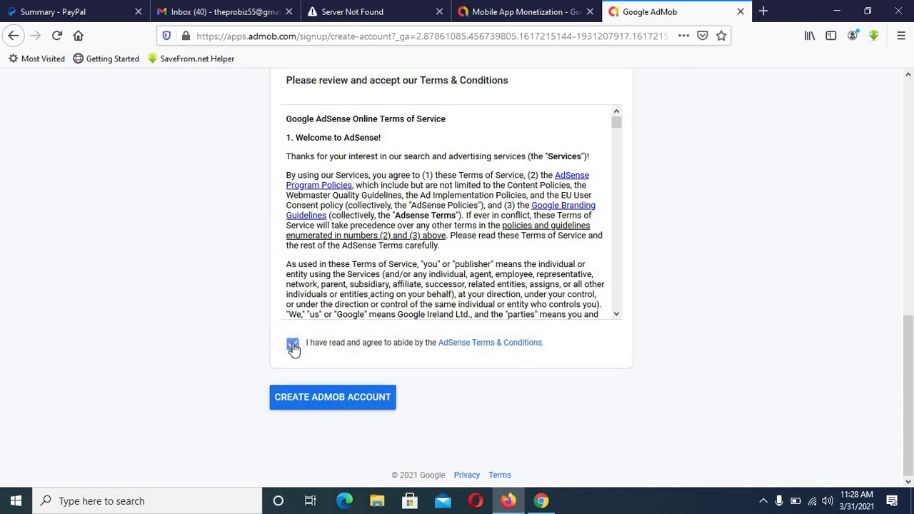
click(334, 404)
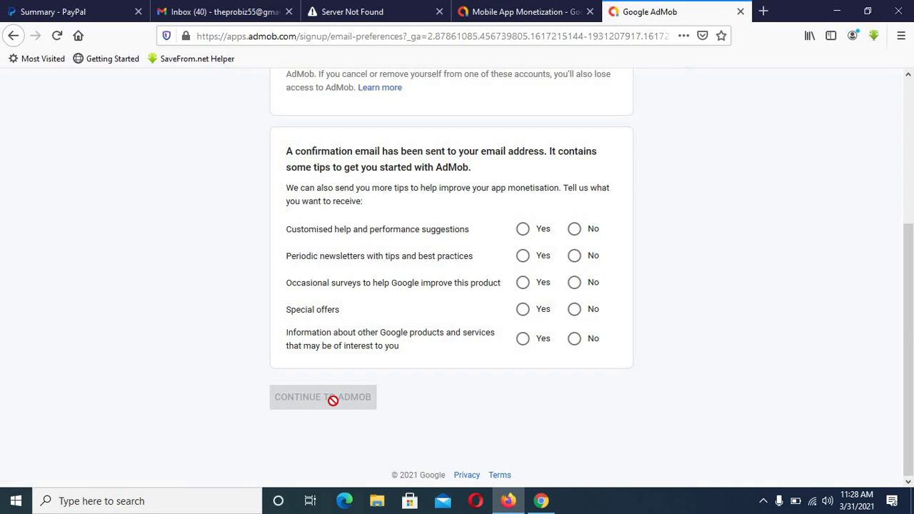
Answer Yes to suggestions, newsletters, surveys, offers and product emails, then continue to AdMob
click(524, 233)
click(523, 257)
click(525, 288)
click(524, 311)
click(525, 340)
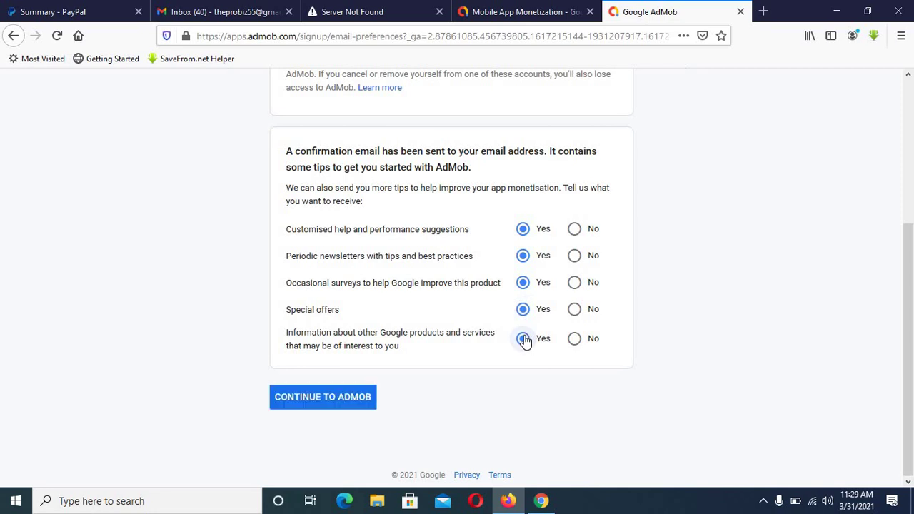
click(340, 406)
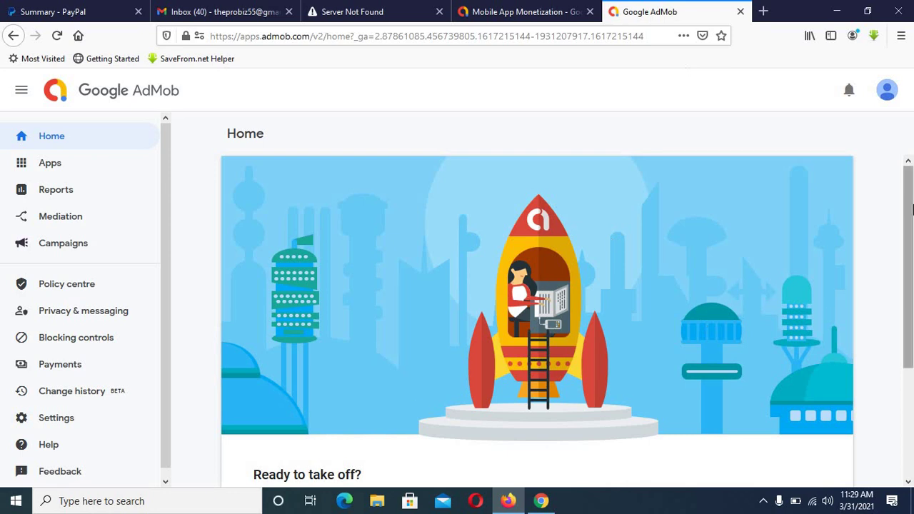
Scroll the AdMob Home page to the full 'Ready to take off?' welcome card
scroll(910, 345, down, 2)
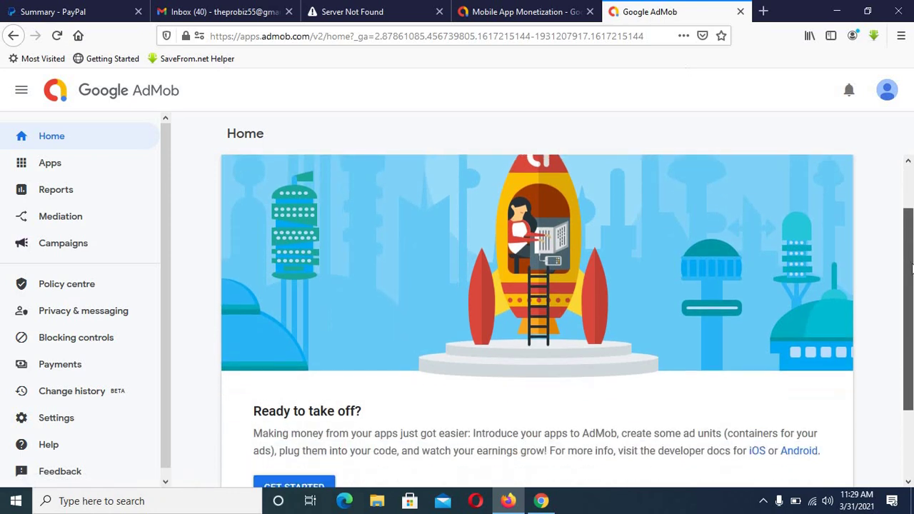
scroll(911, 358, down, 2)
scroll(912, 349, up, 4)
scroll(911, 349, down, 4)
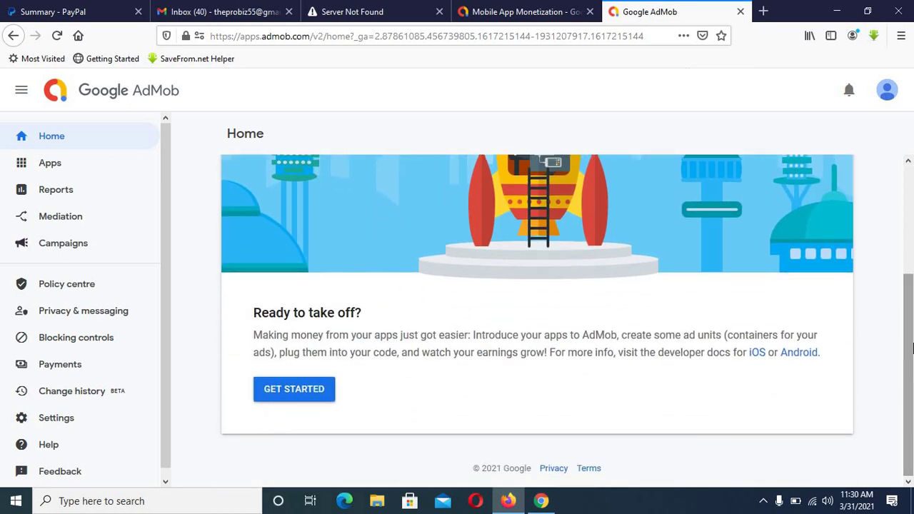
Start a new app with platform Android, marked as not listed on an app store
click(303, 400)
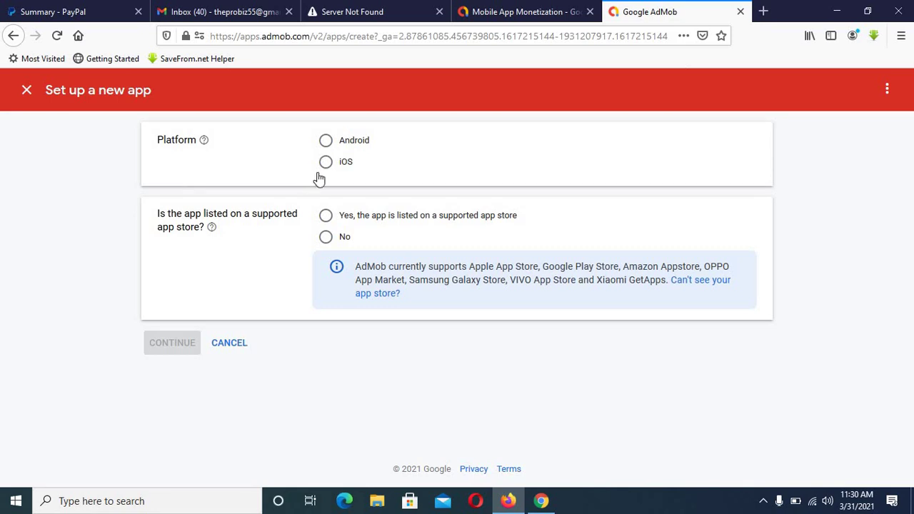
click(327, 143)
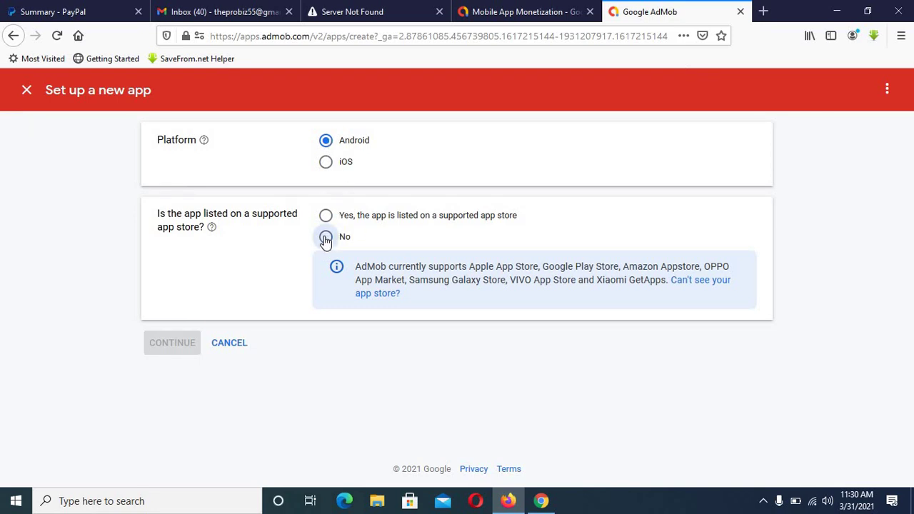
click(326, 239)
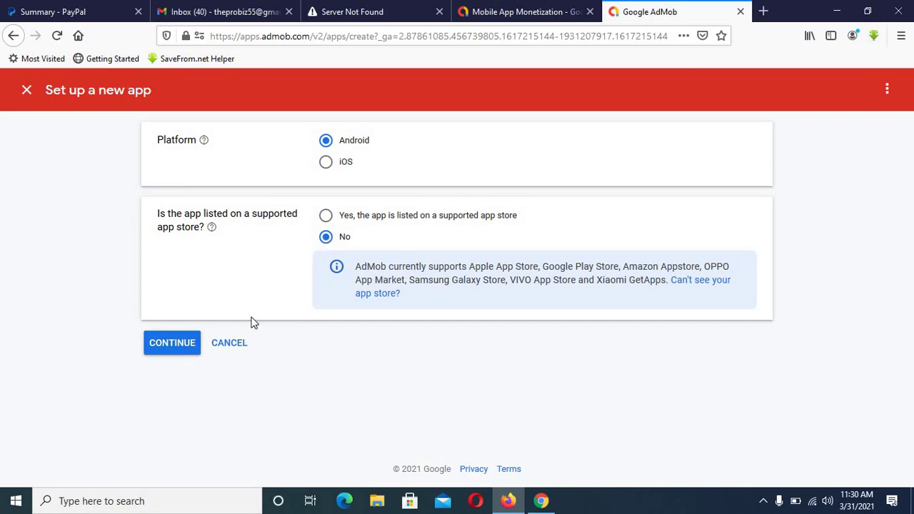
Name the new Android app 'sam' and add it
click(172, 344)
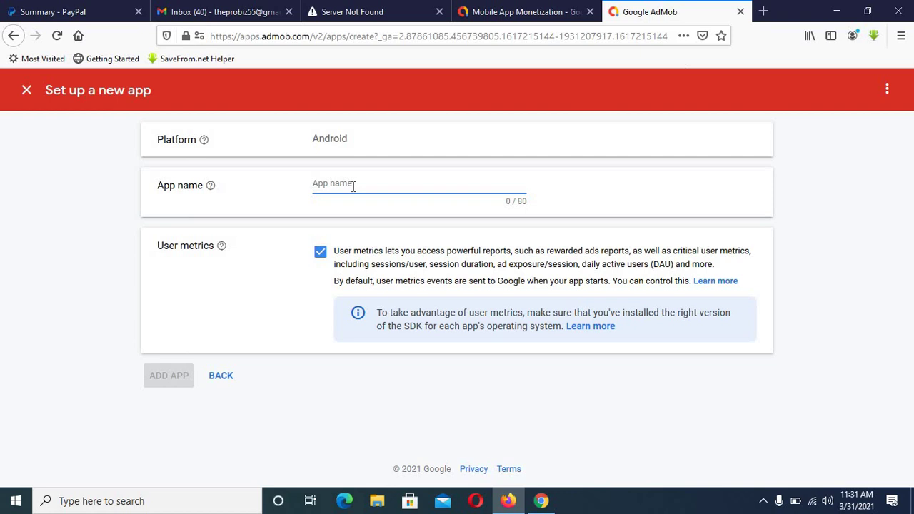
text(sam)
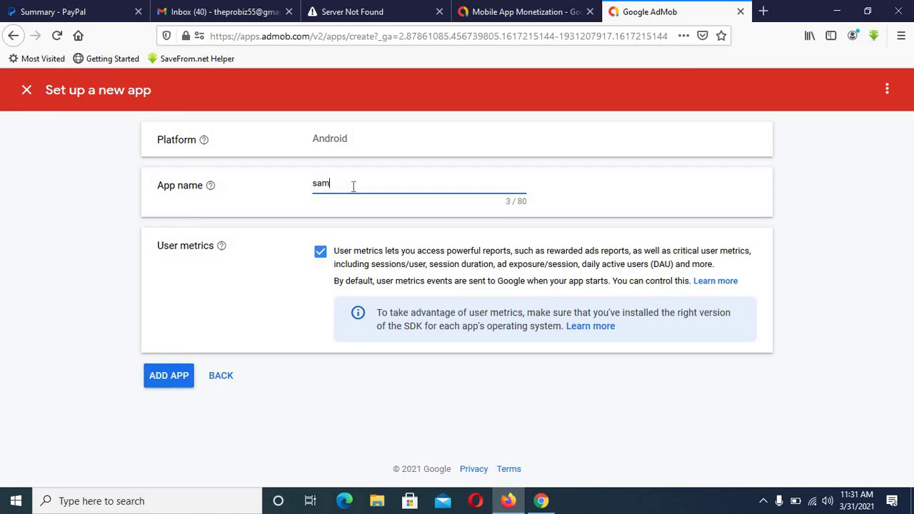
click(178, 382)
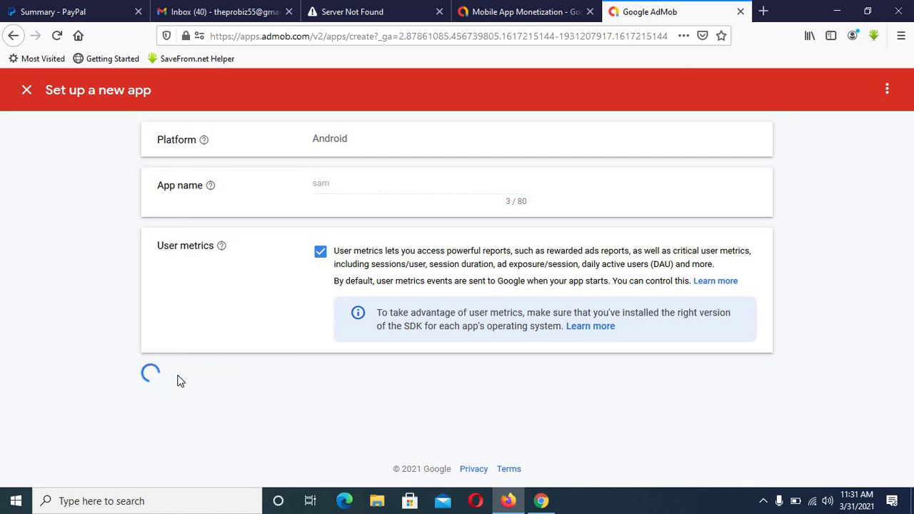
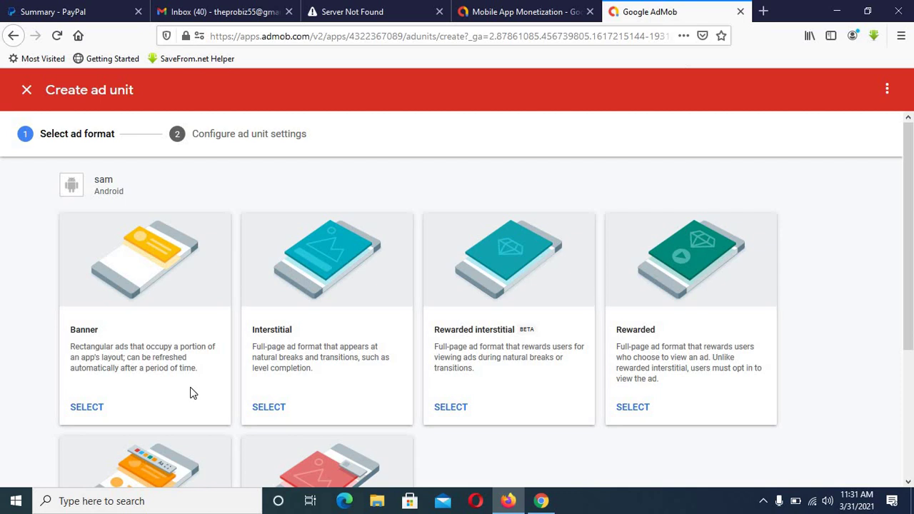
Create a Banner ad unit named 'sam1' for the sam app
click(85, 410)
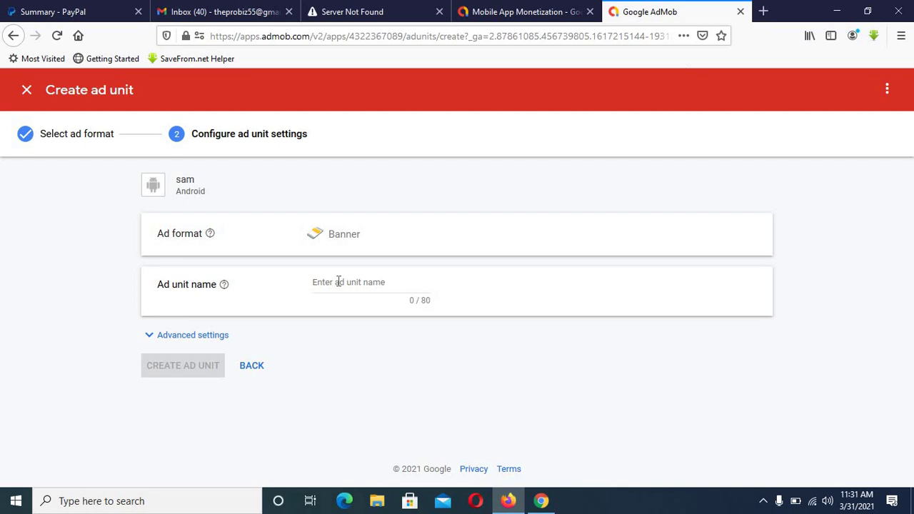
click(344, 281)
text(sam)
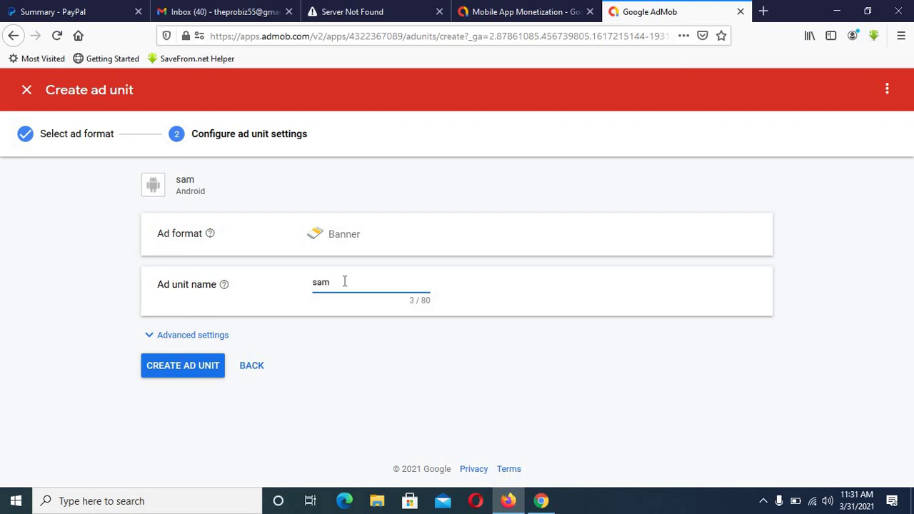
text(1)
click(198, 372)
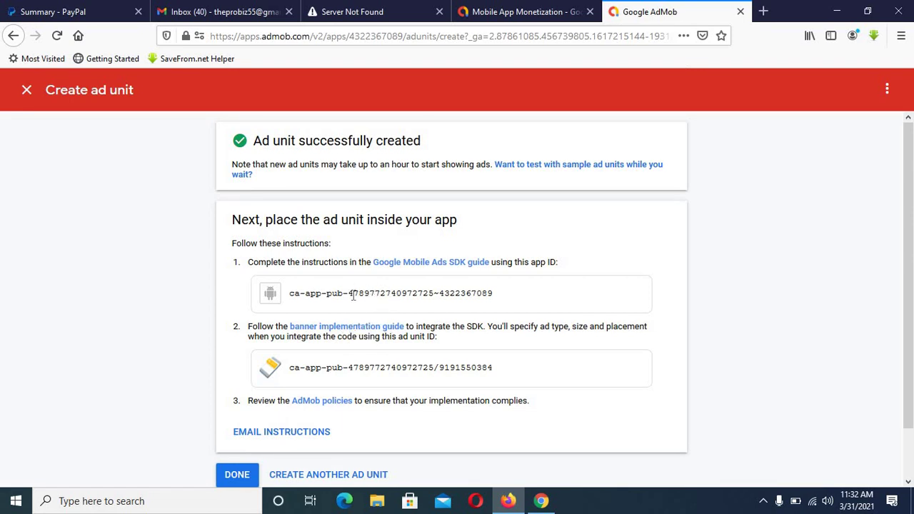
click(238, 475)
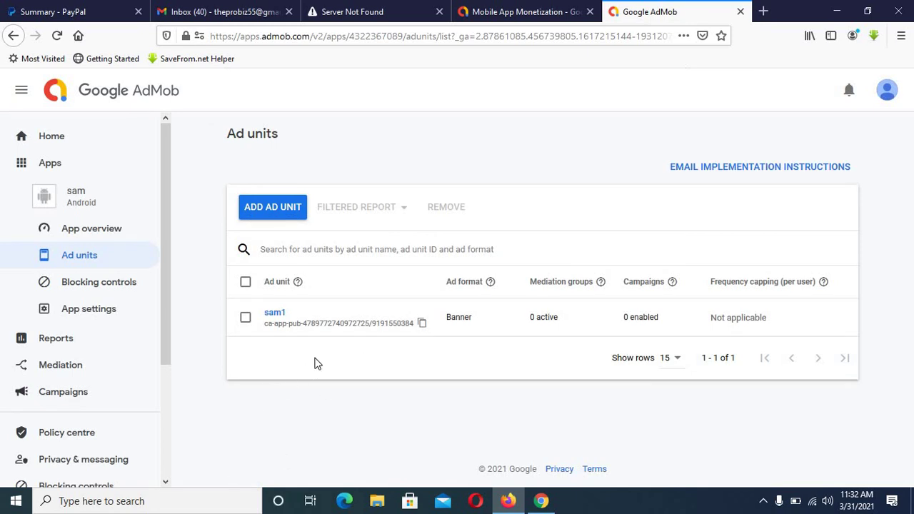
Add a second ad unit in Interstitial format named 'sam 2'
click(283, 213)
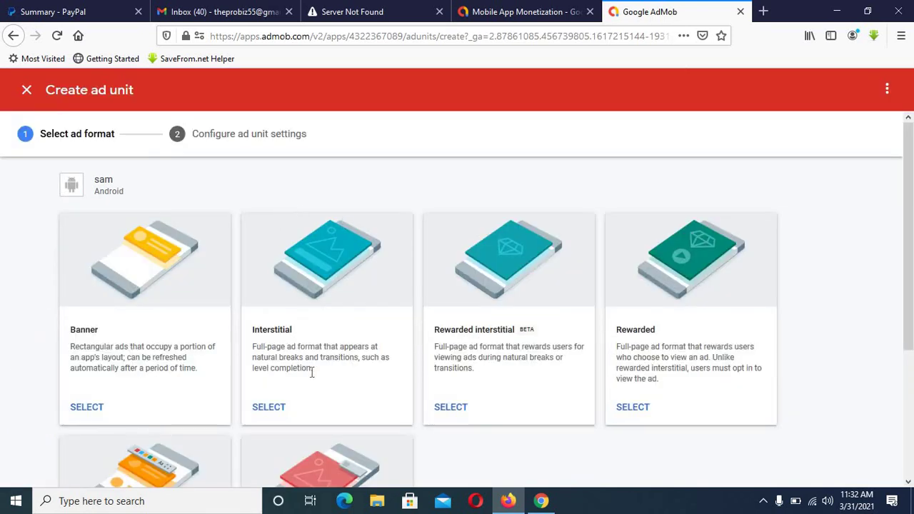
click(270, 409)
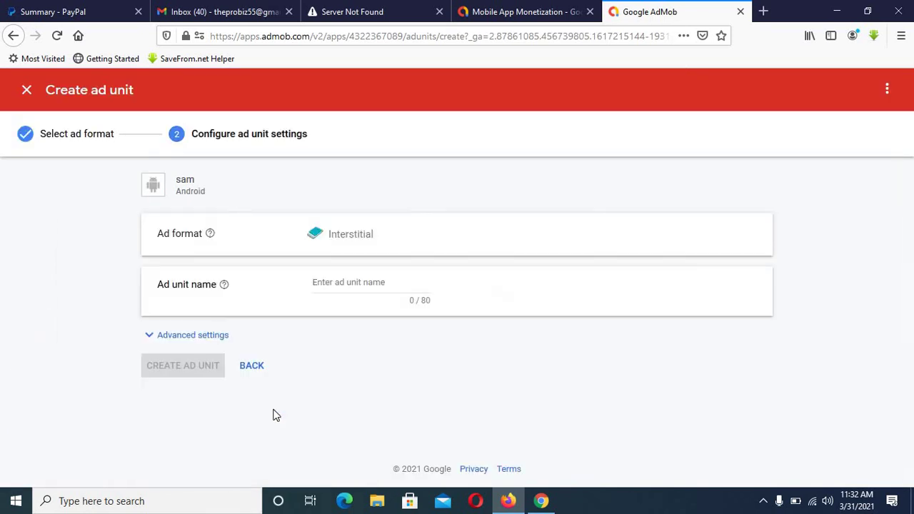
click(347, 282)
text(sam)
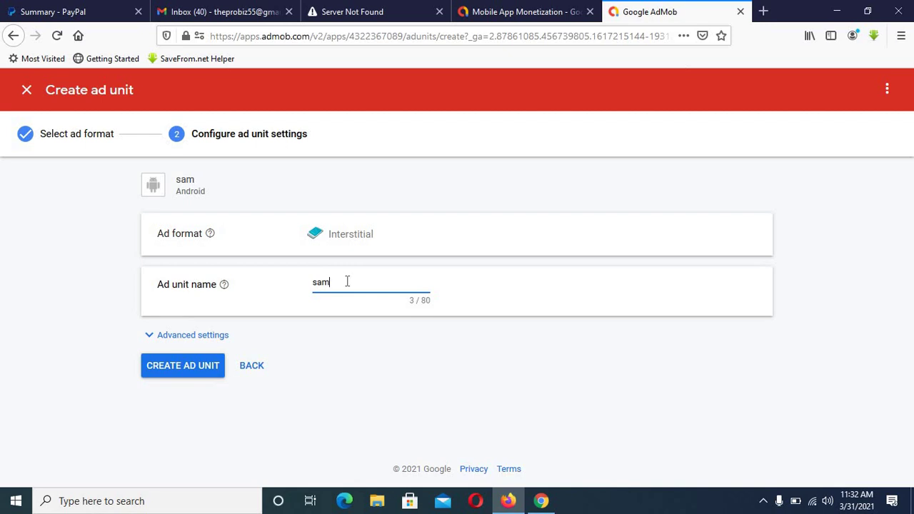
text( 2)
click(201, 371)
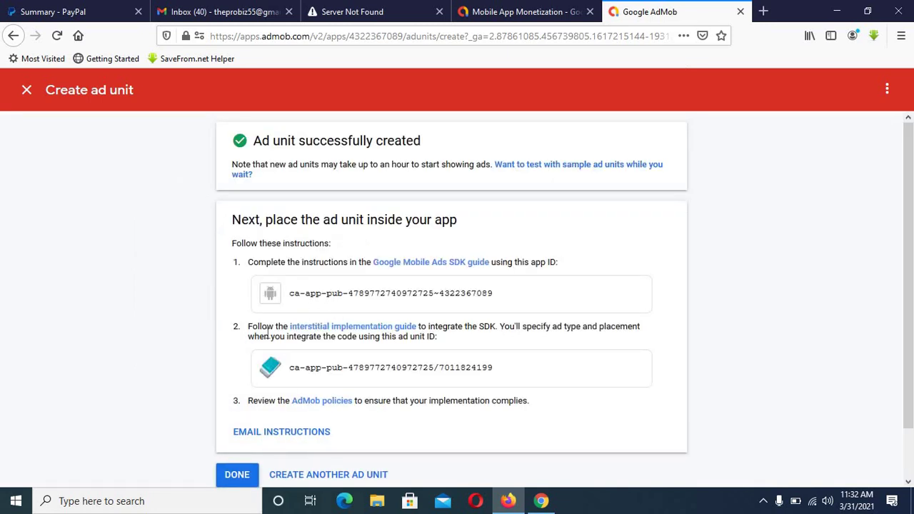
click(239, 475)
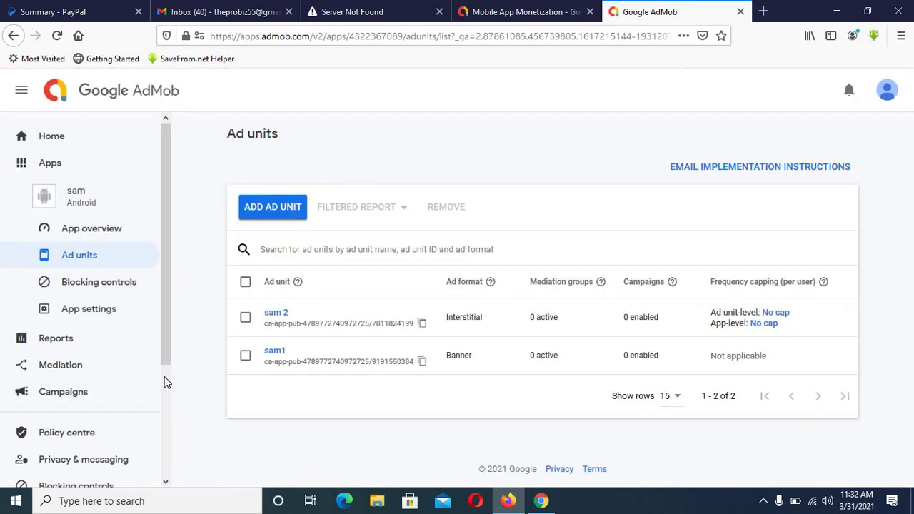
Go to the Payments section and start setting up payments
scroll(165, 380, down, 3)
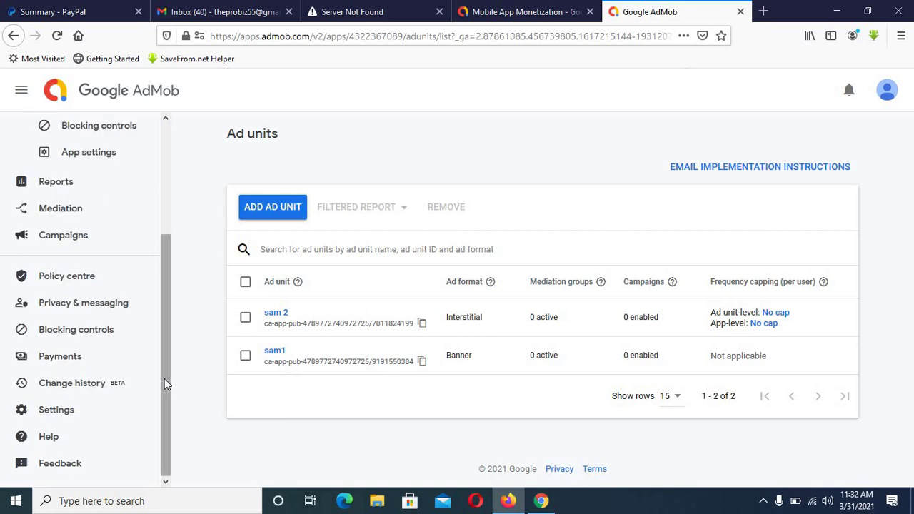
click(78, 364)
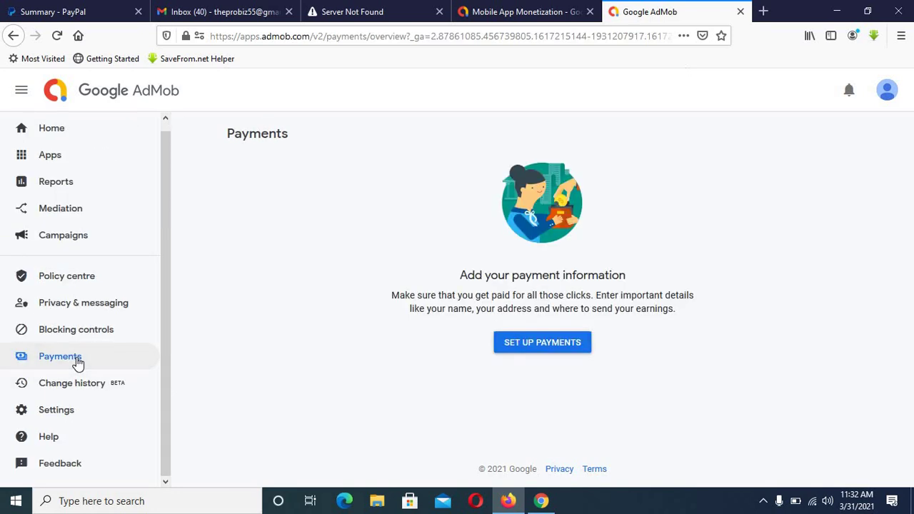
click(546, 354)
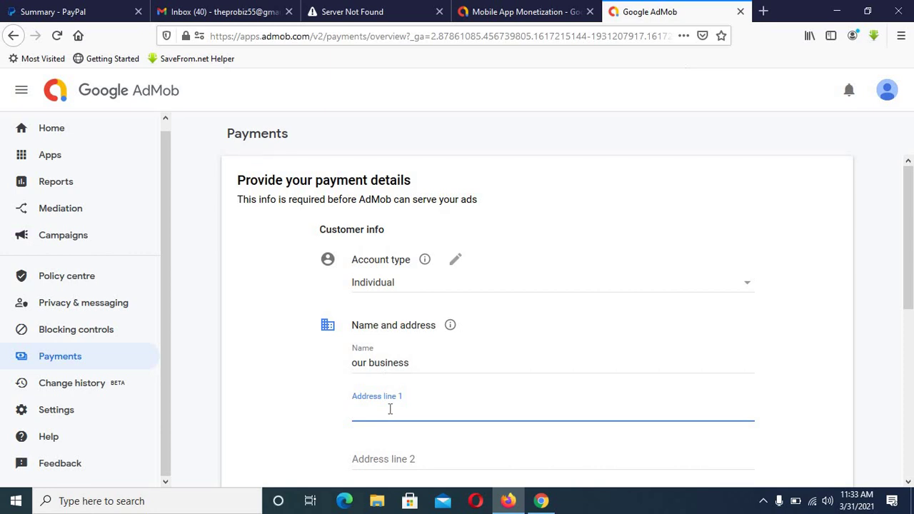
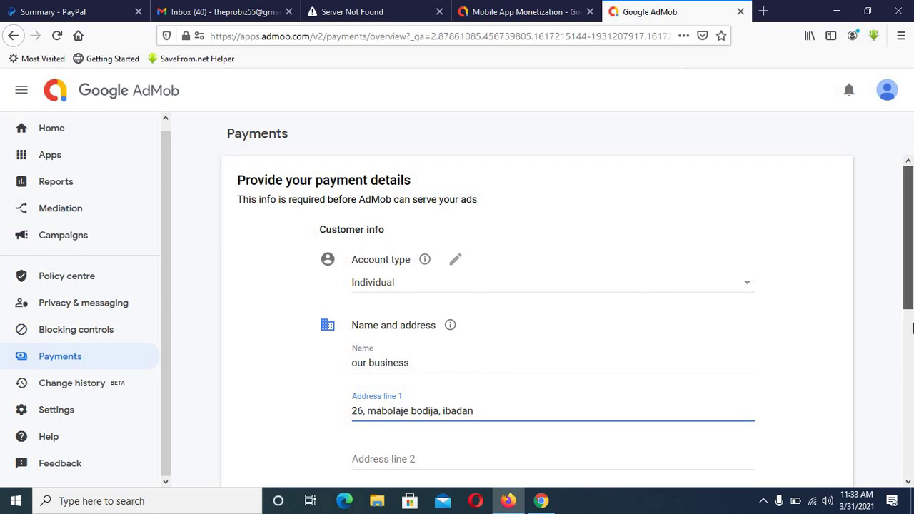
Enter the street address in Address line 1, then scroll to the remaining address fields
drag(912, 289, 912, 416)
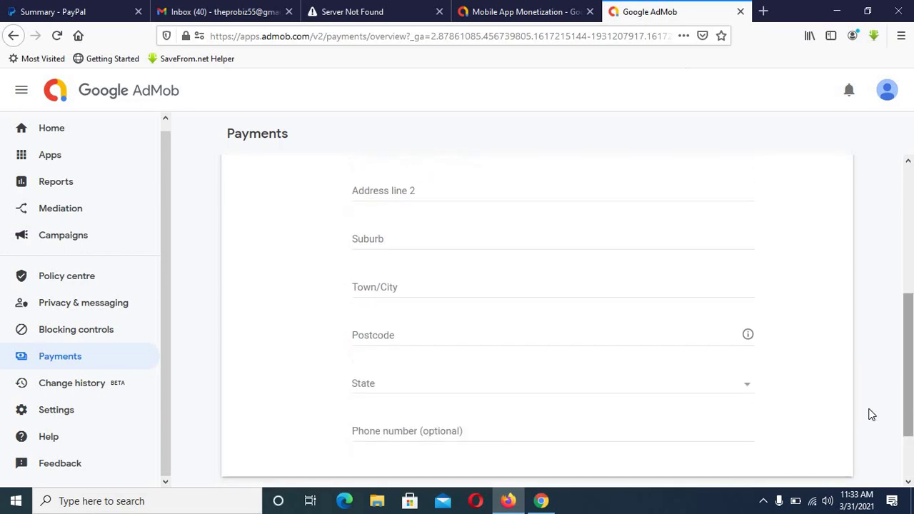
Fill in the town/city and postcode fields of the payment address
click(426, 288)
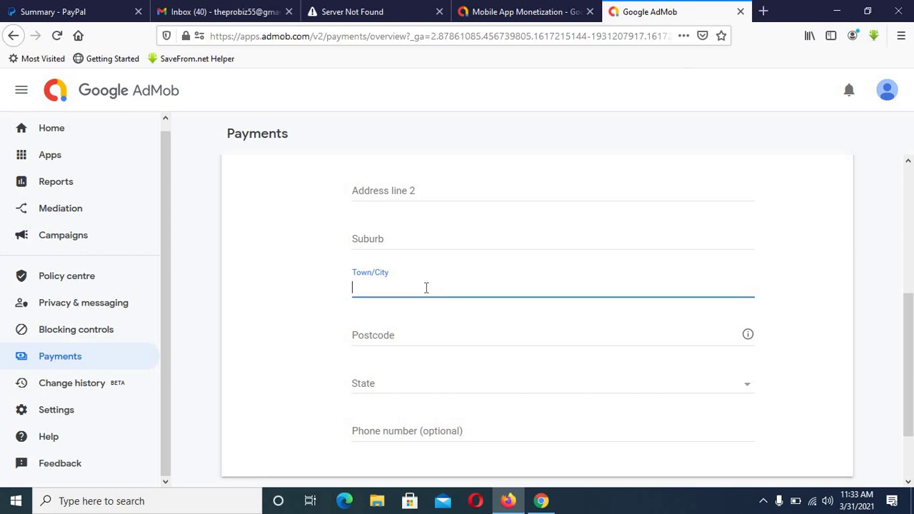
text(ibadan)
click(414, 340)
text(2)
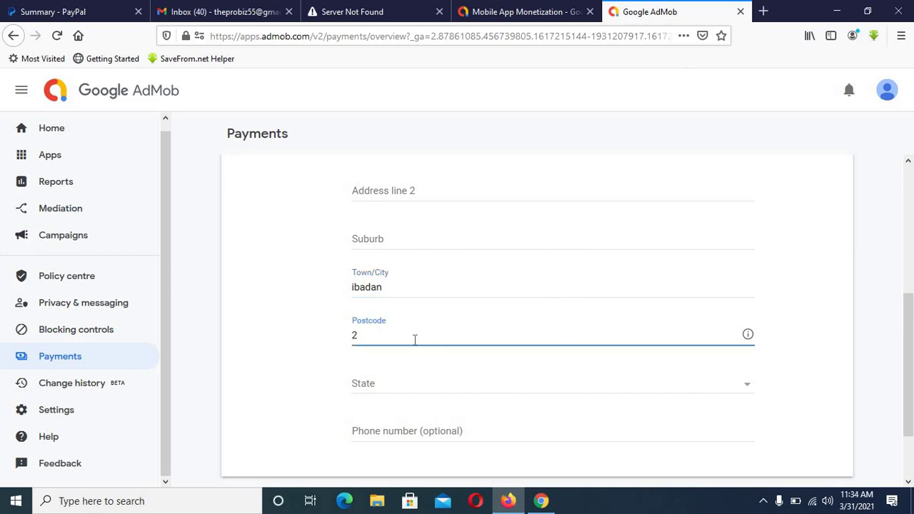
text(00103)
Browse the State list, then navigate back to the previous page
click(400, 388)
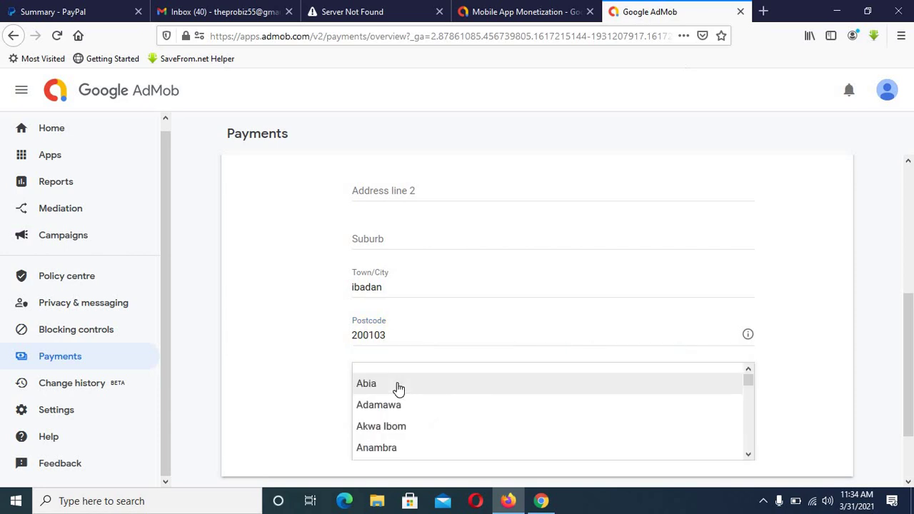
scroll(400, 388, down, 6)
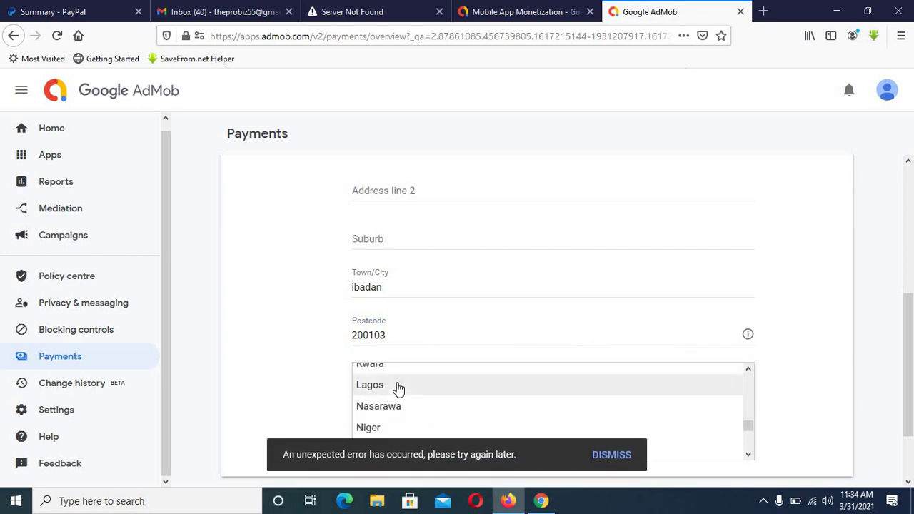
scroll(399, 387, down, 3)
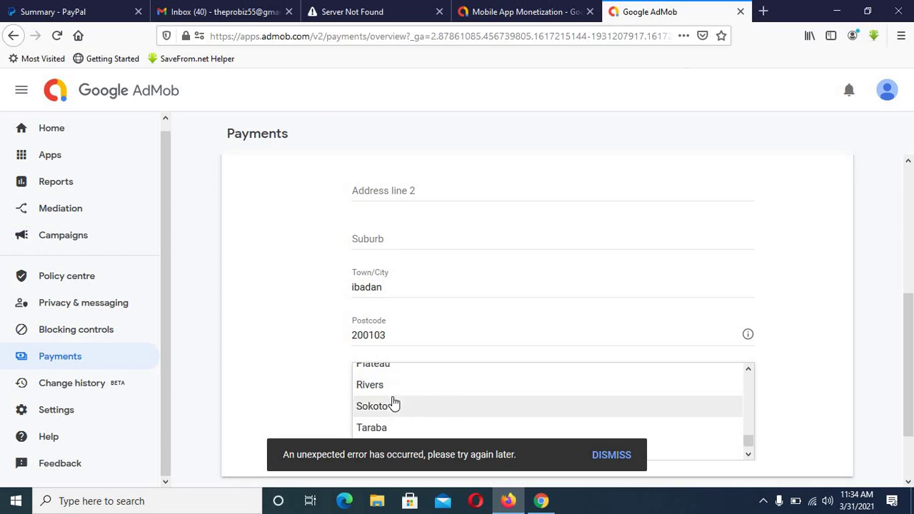
key(alt+Left)
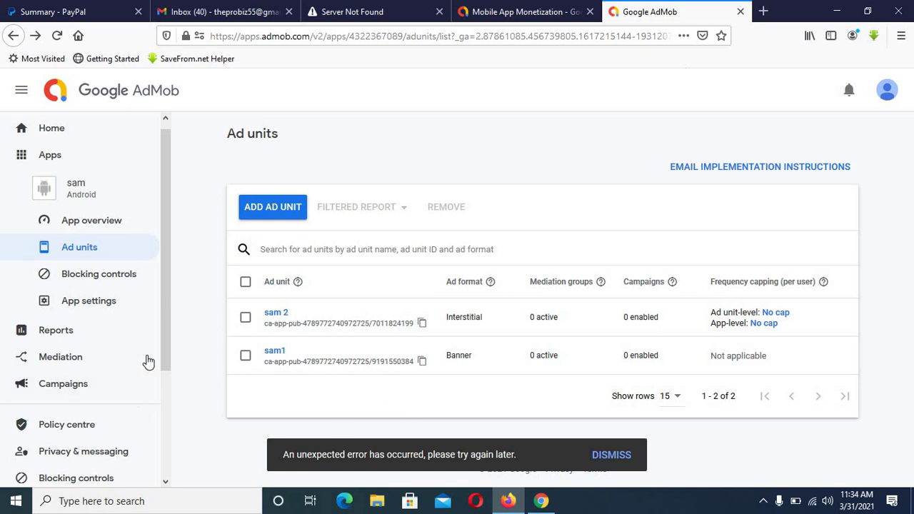
Return to the Payments section from the sidebar
scroll(163, 417, down, 2)
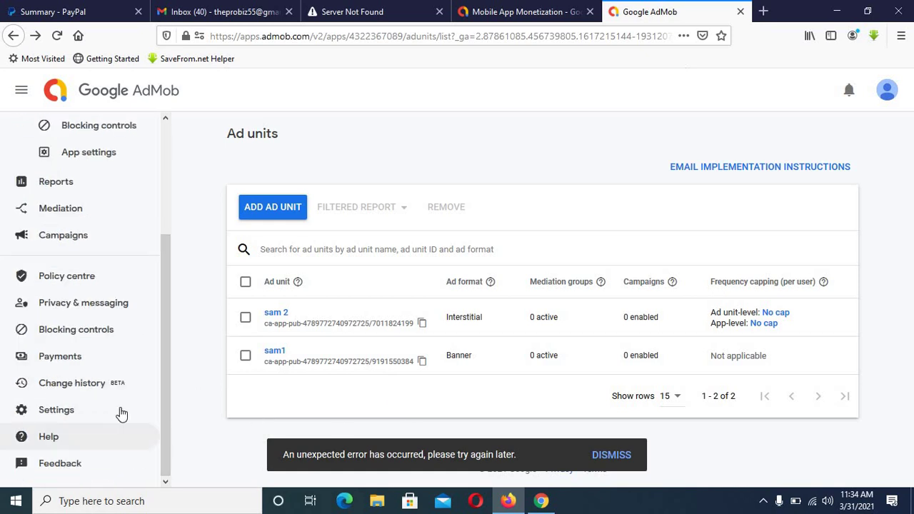
click(80, 365)
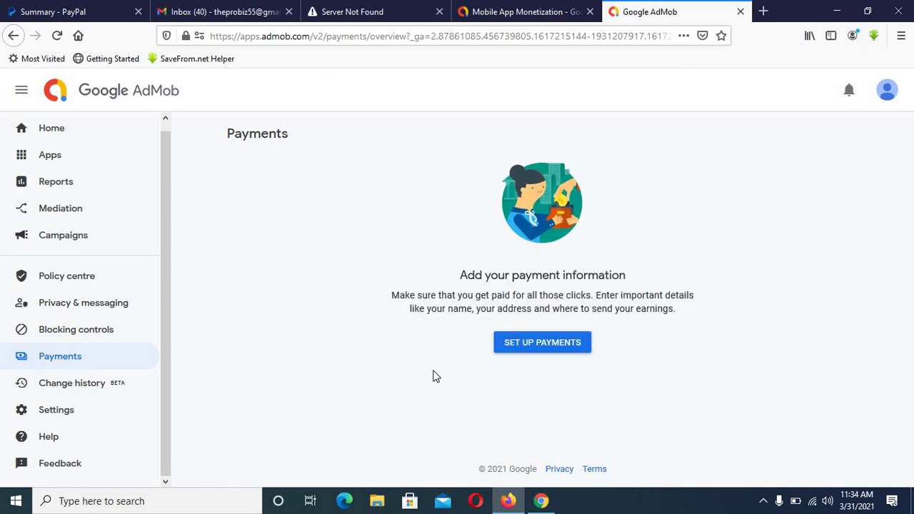
Start the payment setup again to reopen the payment details form
click(531, 349)
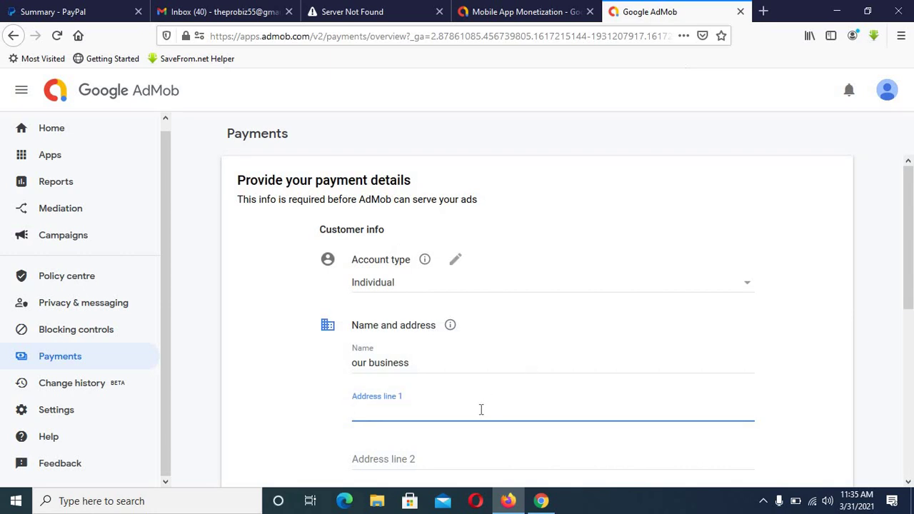
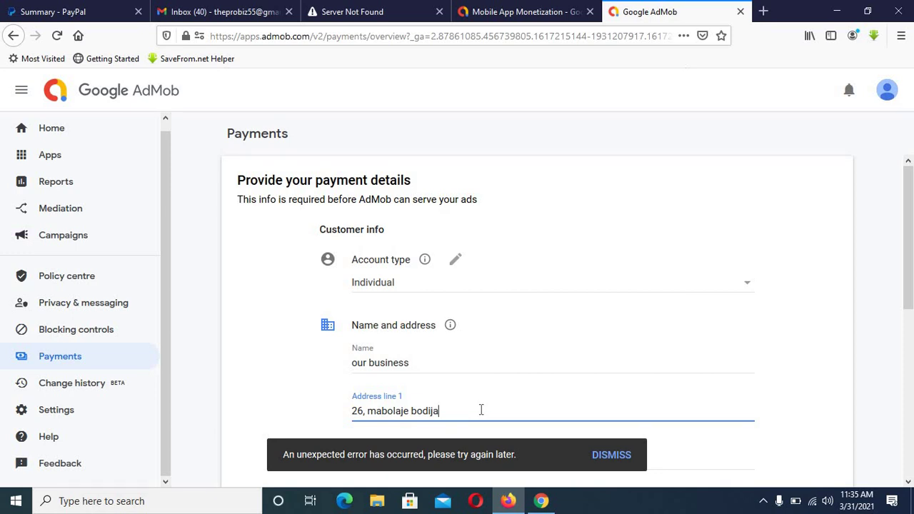
Enter the street address in Address line 1 and scroll down the form
click(796, 402)
scroll(797, 402, down, 2)
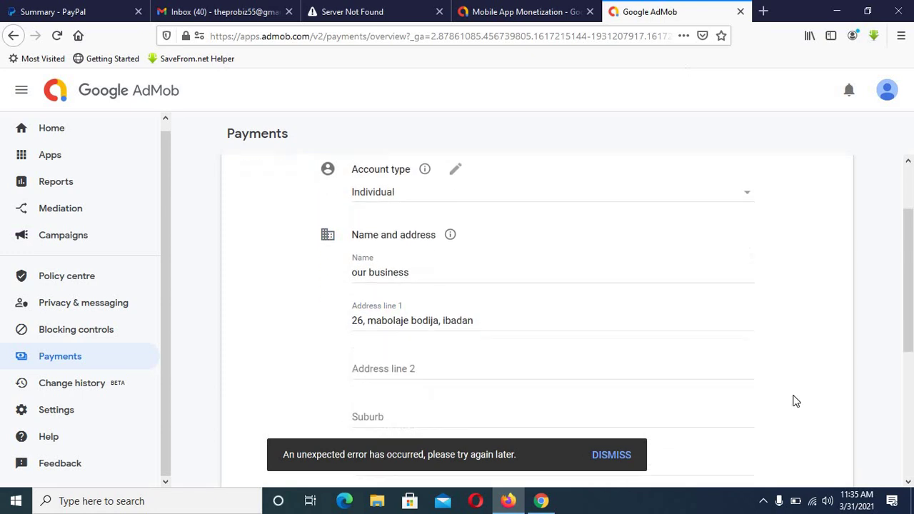
scroll(796, 402, down, 3)
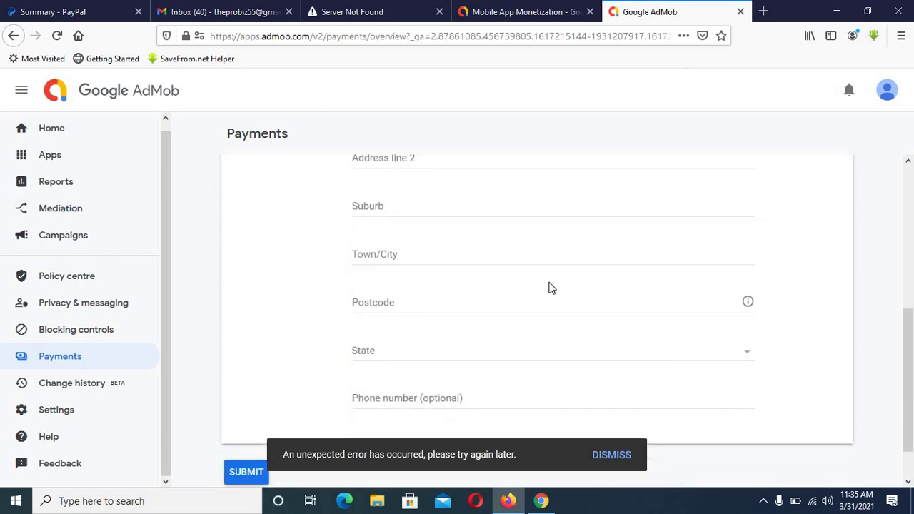
Fill in the town/city and postcode, correcting a mistyped postcode digit
click(463, 254)
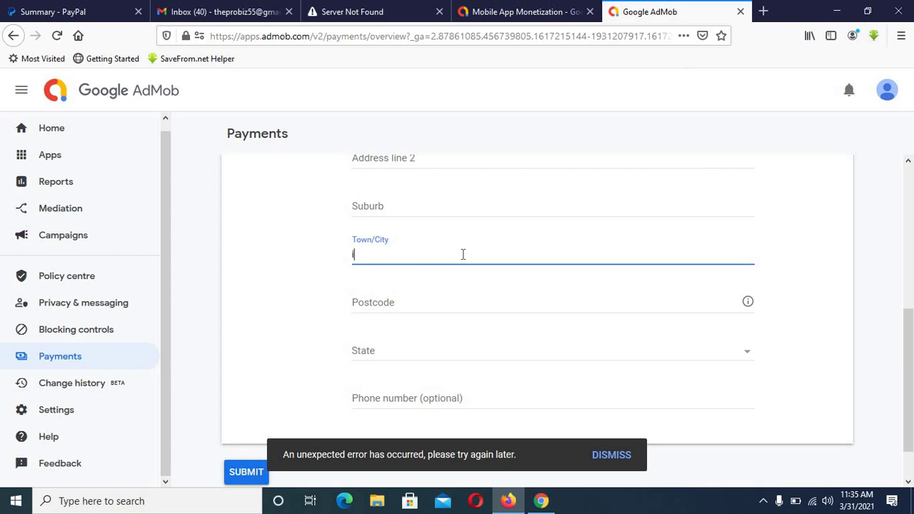
text(ibadan)
click(452, 311)
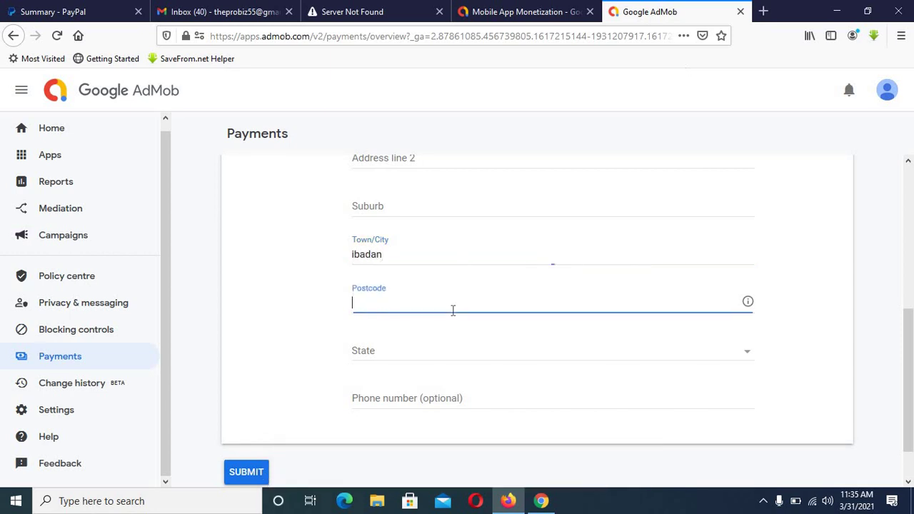
text(200116)
Choose the address's state from the State dropdown list
click(419, 355)
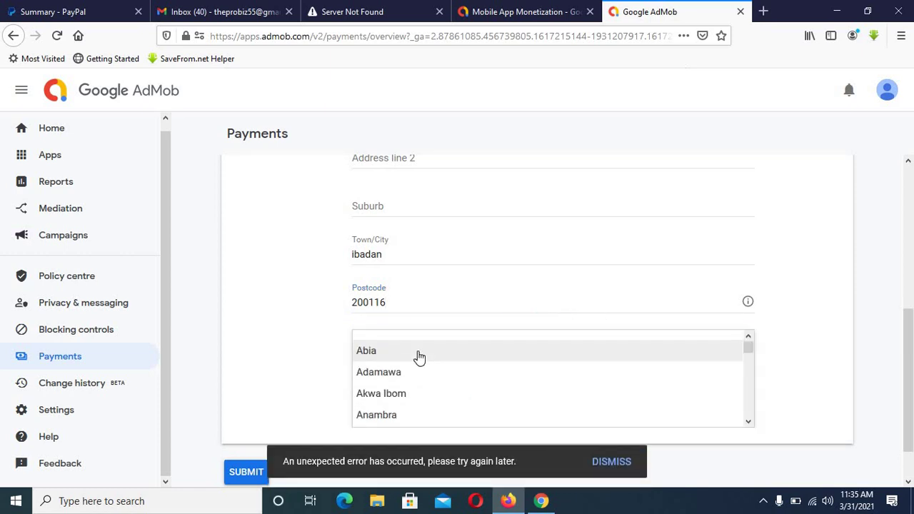
key(o)
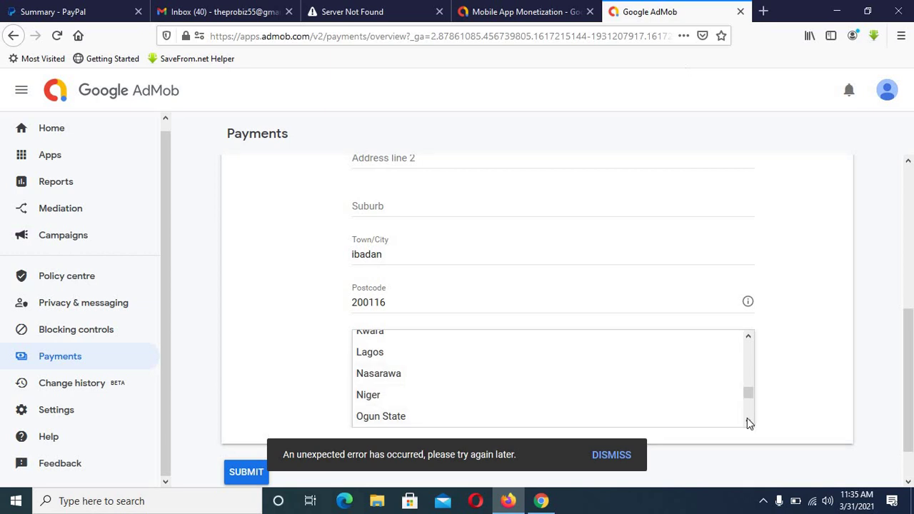
scroll(748, 420, down, 2)
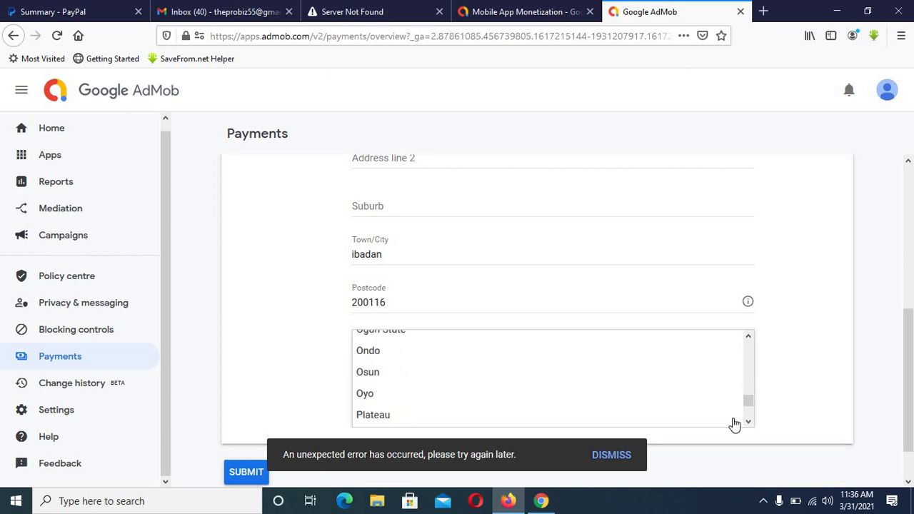
click(546, 395)
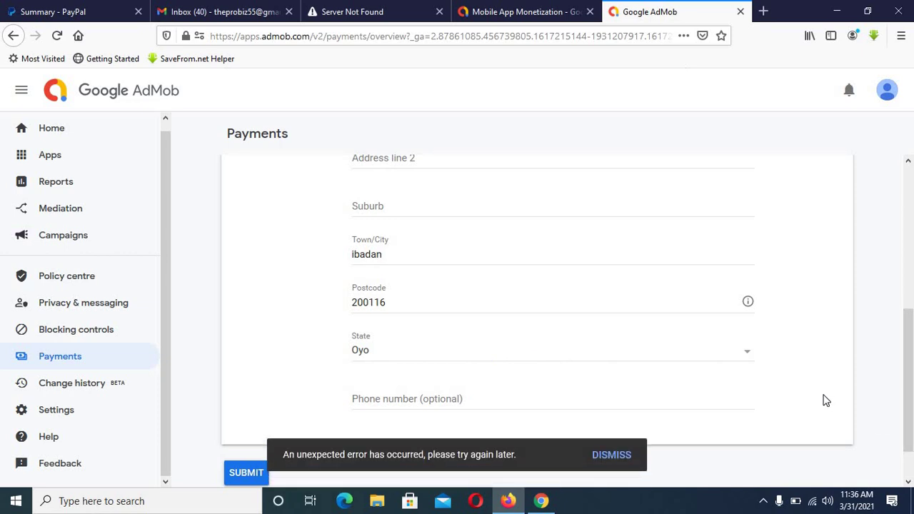
scroll(825, 399, down, 2)
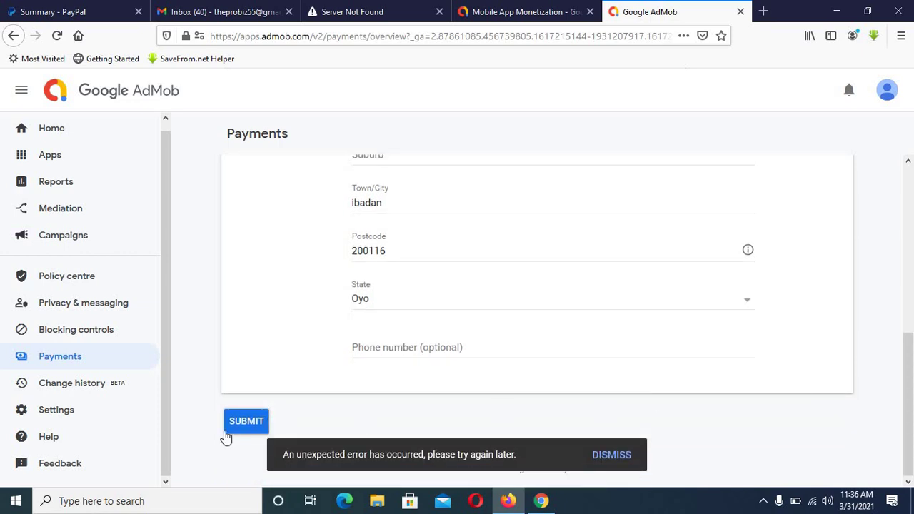
Submit the payment details, then switch to the Gmail inbox tab
click(235, 422)
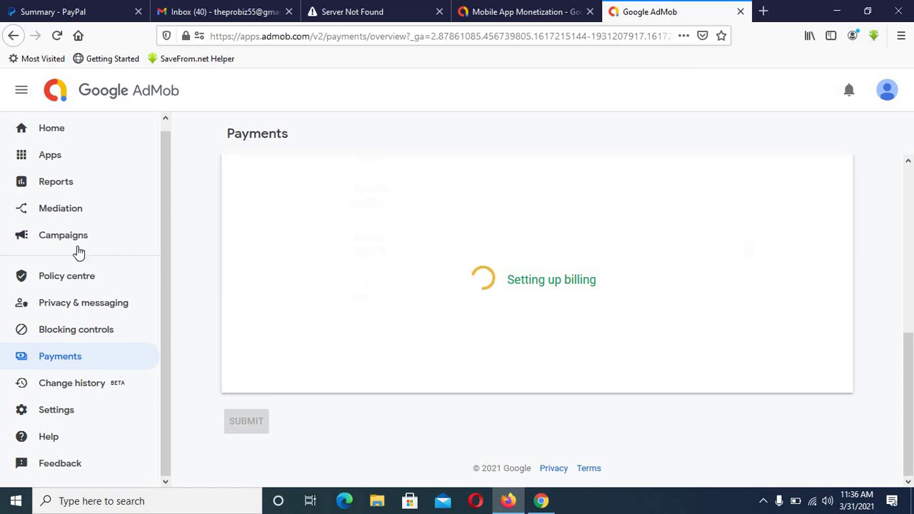
click(237, 9)
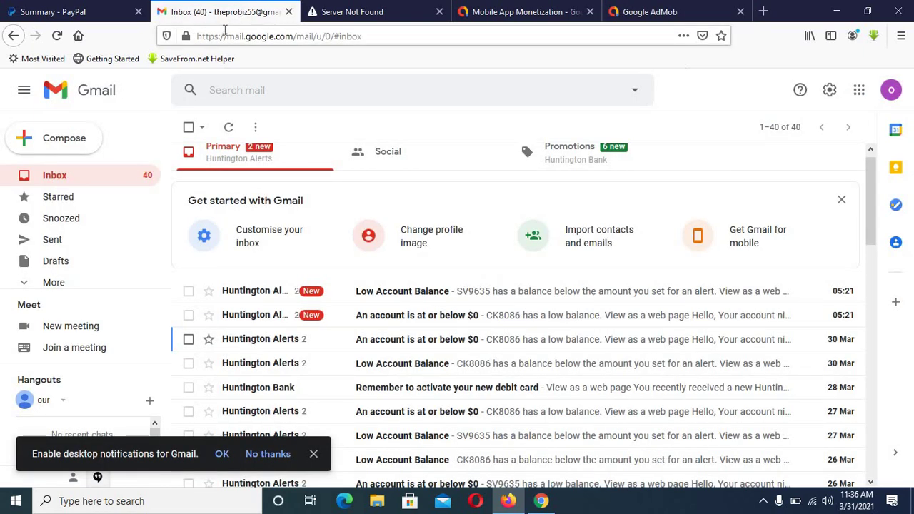
Leave Gmail and return to the Google AdMob payments page with the customer info summary
click(232, 35)
click(233, 36)
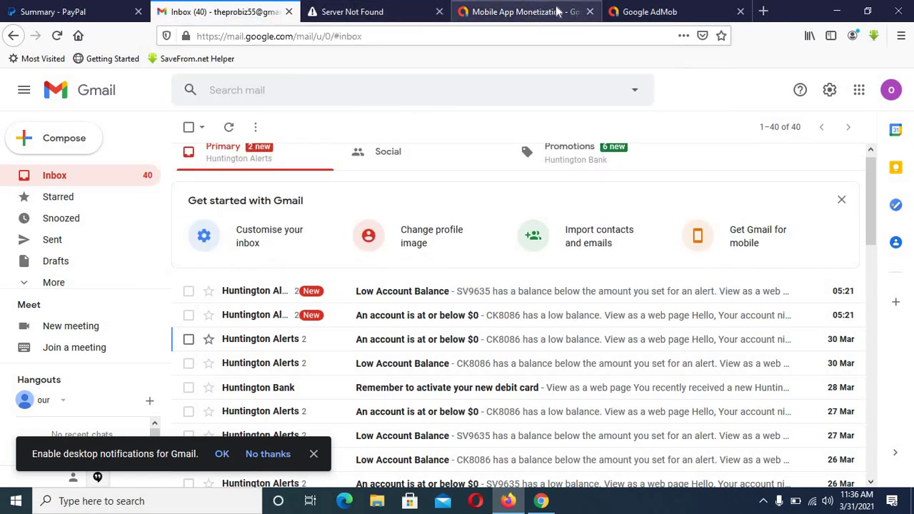
click(645, 12)
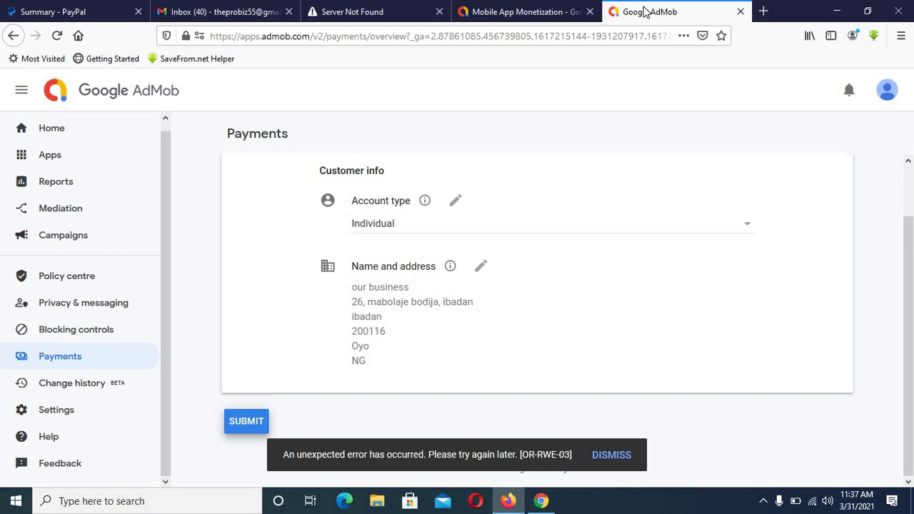
Resubmit the payment details so the Payments overview loads with US$0.00 earnings
click(243, 428)
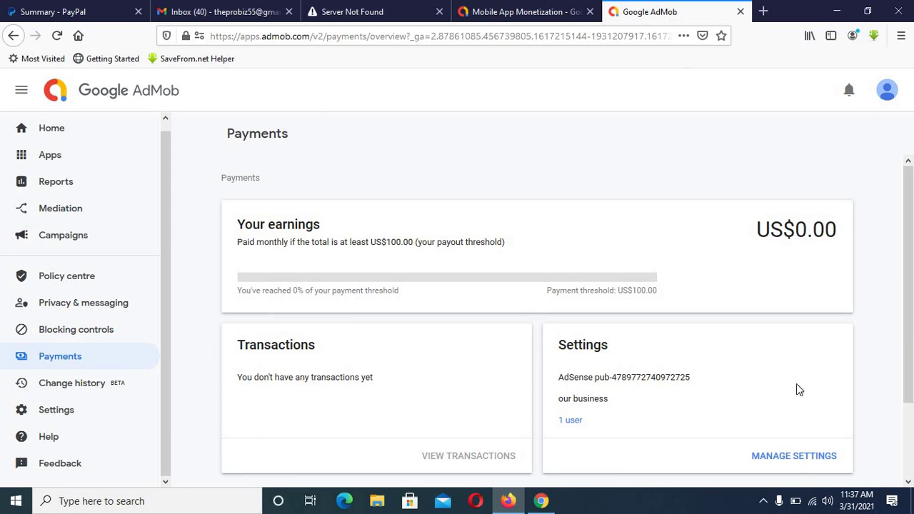
Go to the AdMob Home dashboard showing US$0.00 earnings and the account-verification notice
scroll(909, 348, down, 3)
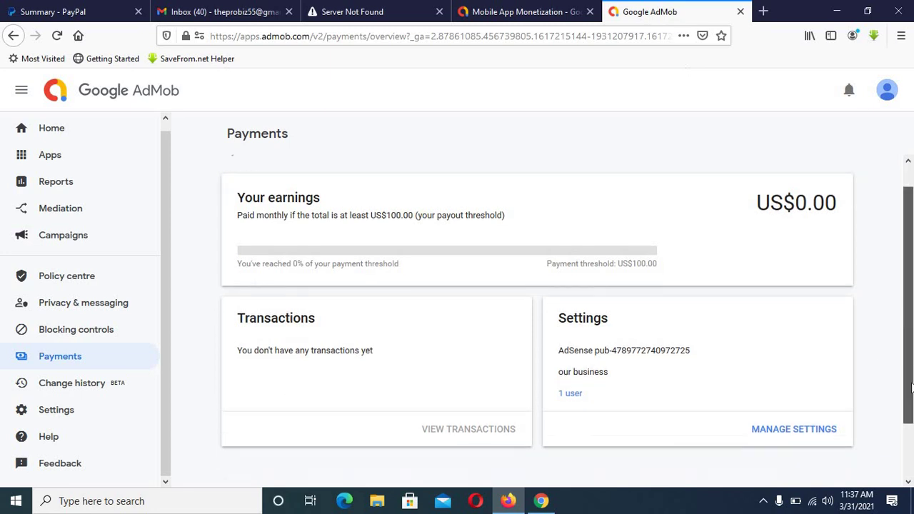
scroll(909, 295, up, 2)
scroll(908, 295, up, 1)
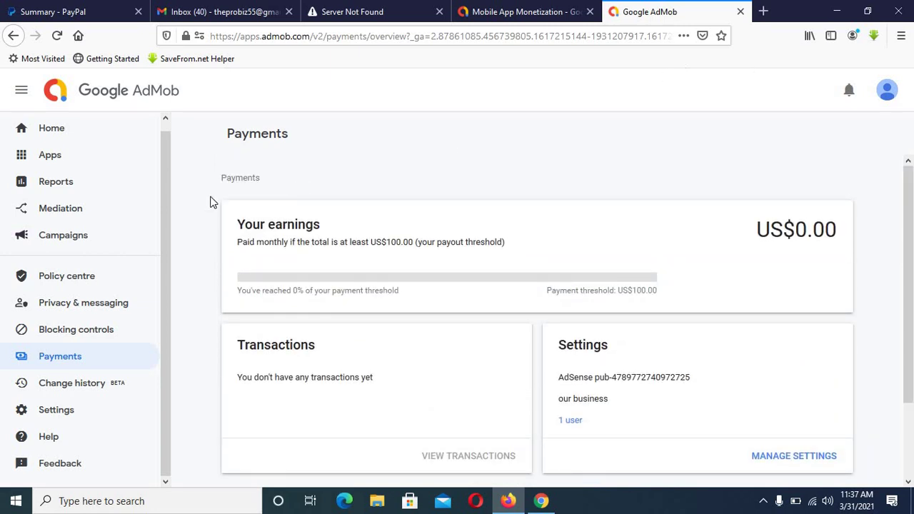
click(83, 136)
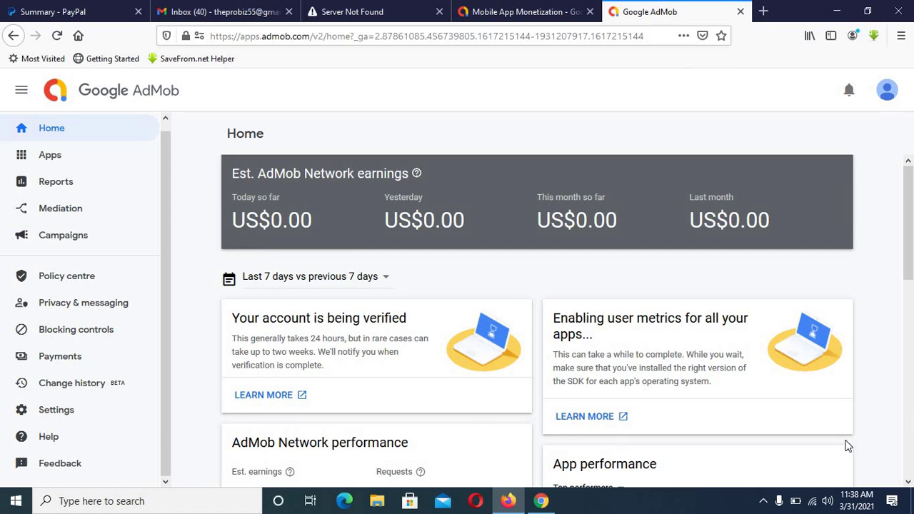
click(763, 502)
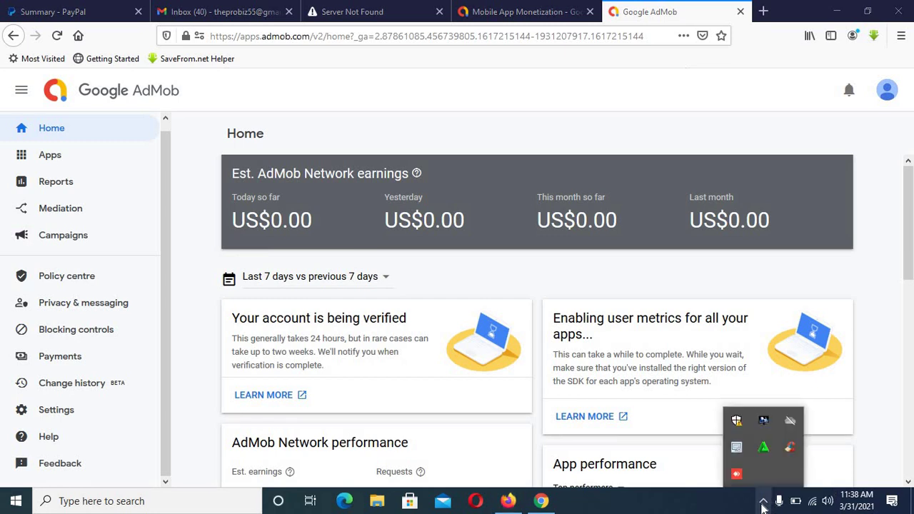
right_click(737, 450)
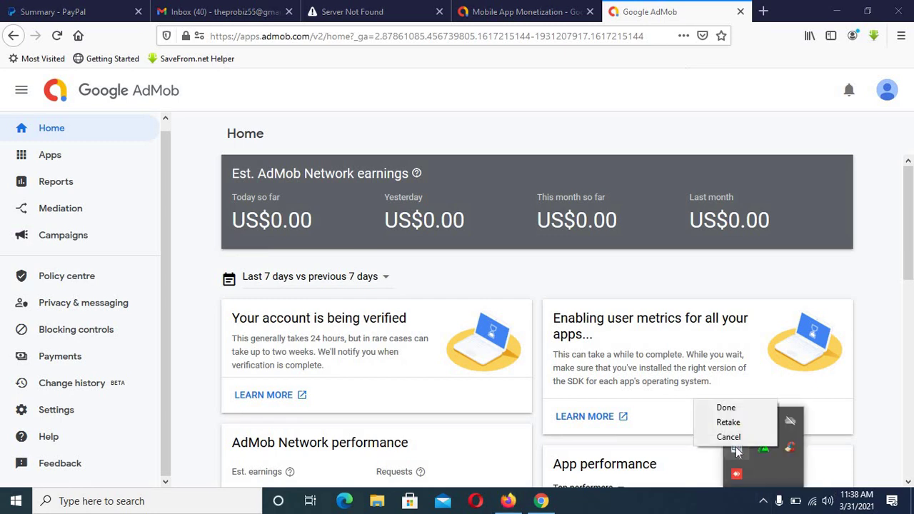